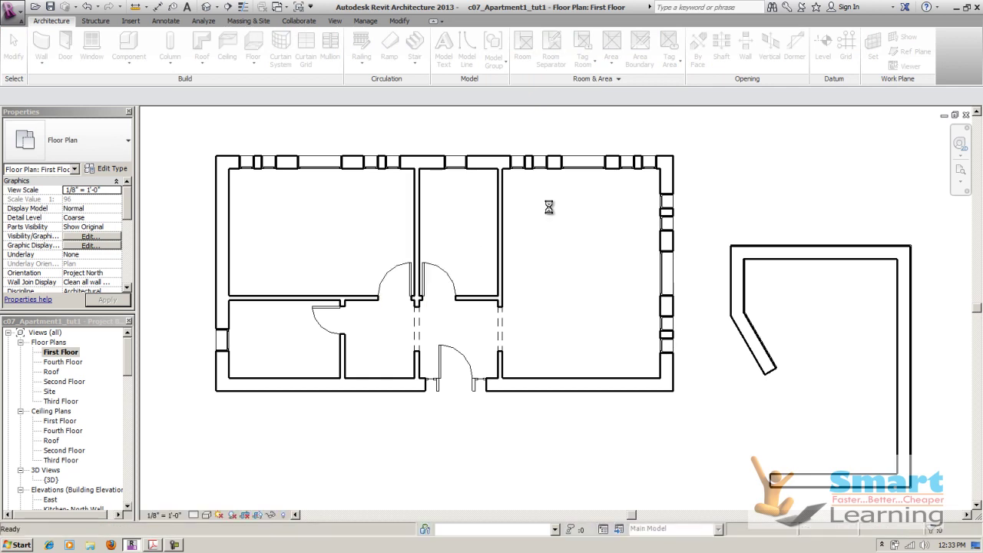
# Start the Room command and set the Room Tag type to show area with an Arrow 30 Degree leader arrowhead.
pyautogui.press('r')
pyautogui.press('m')
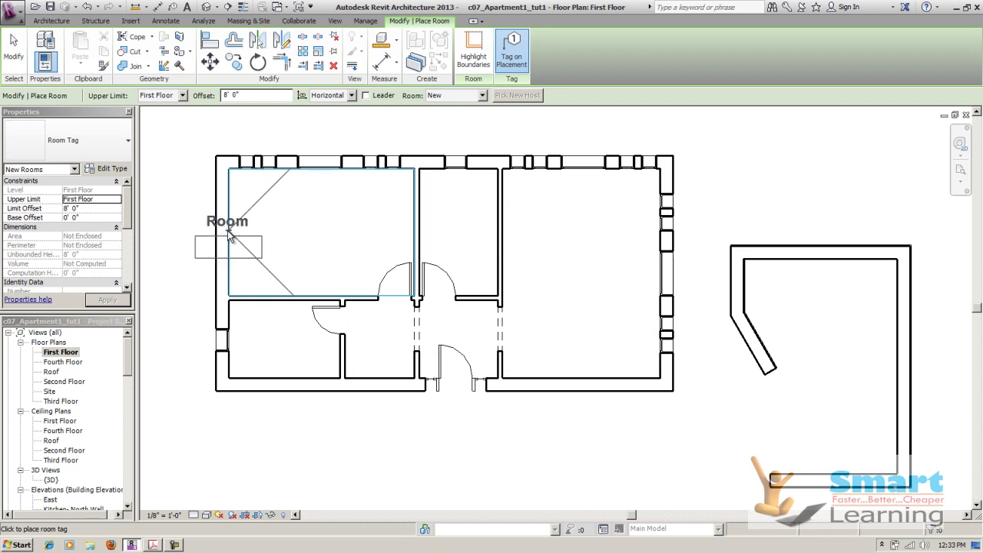
pyautogui.click(108, 169)
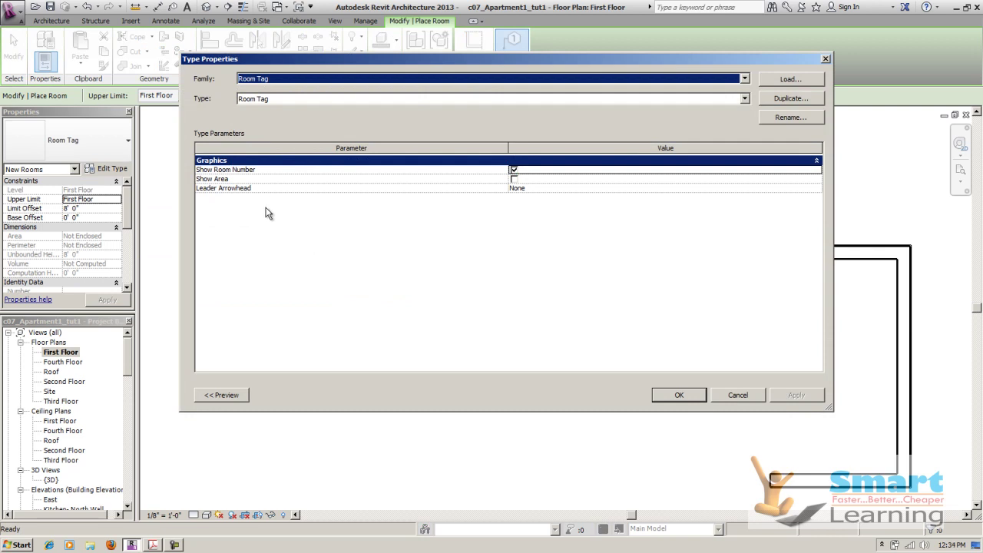
pyautogui.click(514, 179)
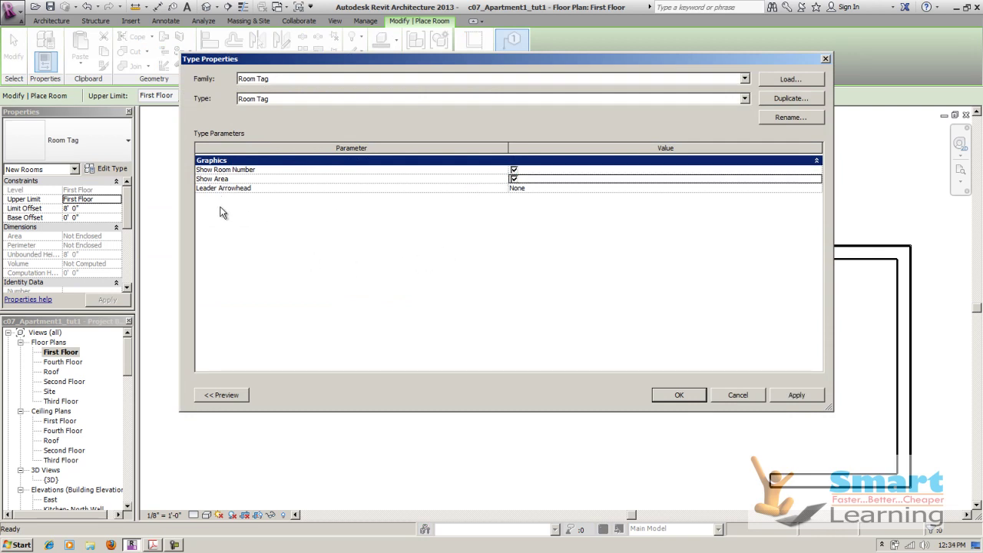
pyautogui.click(531, 188)
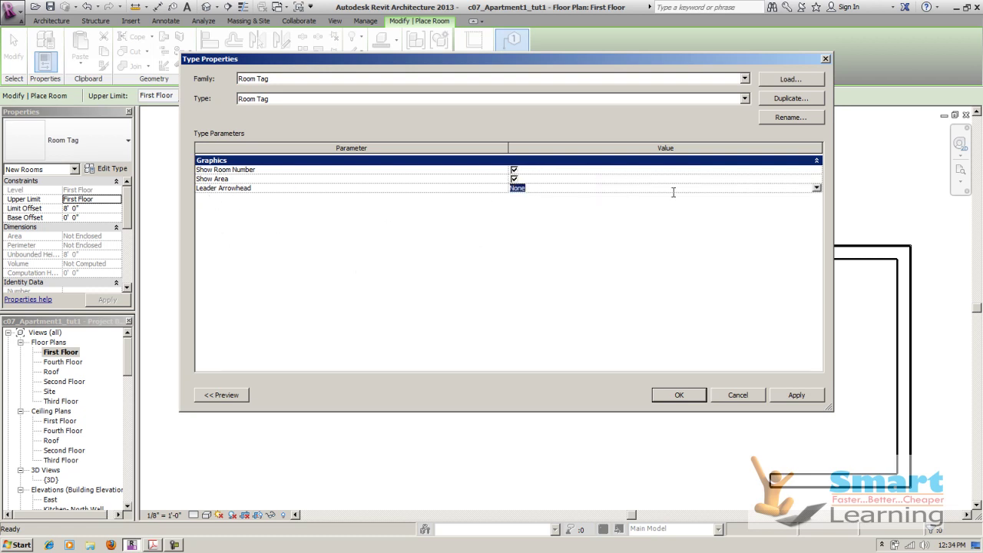
pyautogui.click(816, 188)
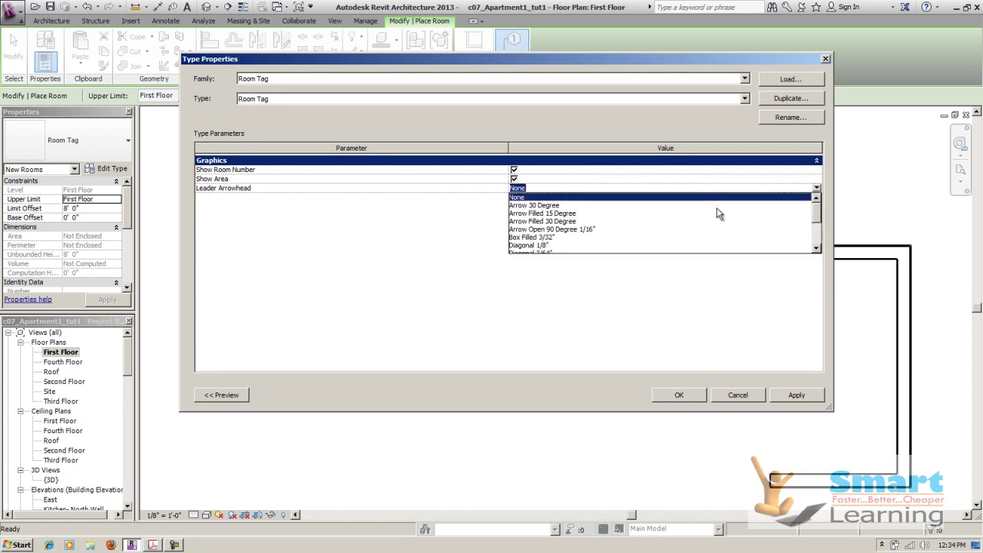
pyautogui.click(534, 206)
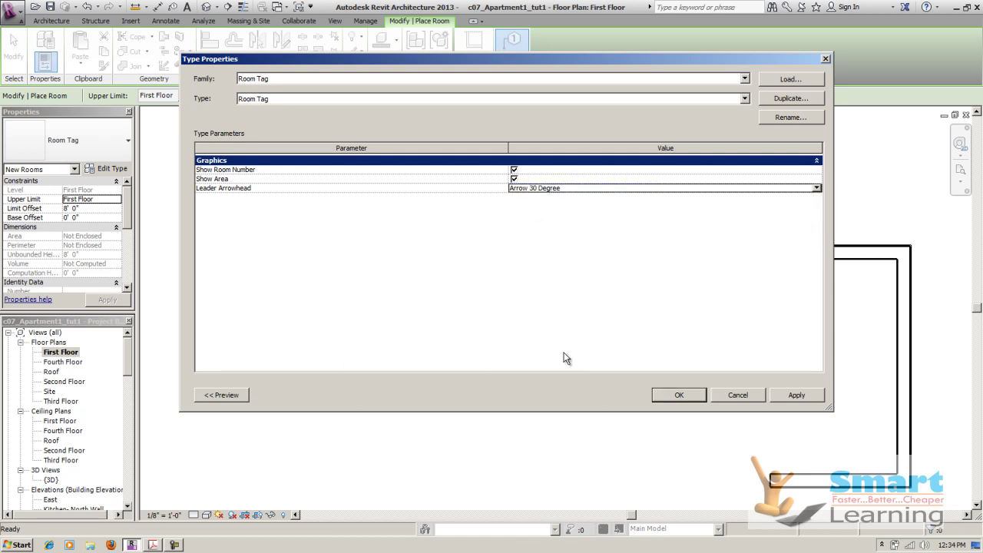
pyautogui.click(694, 394)
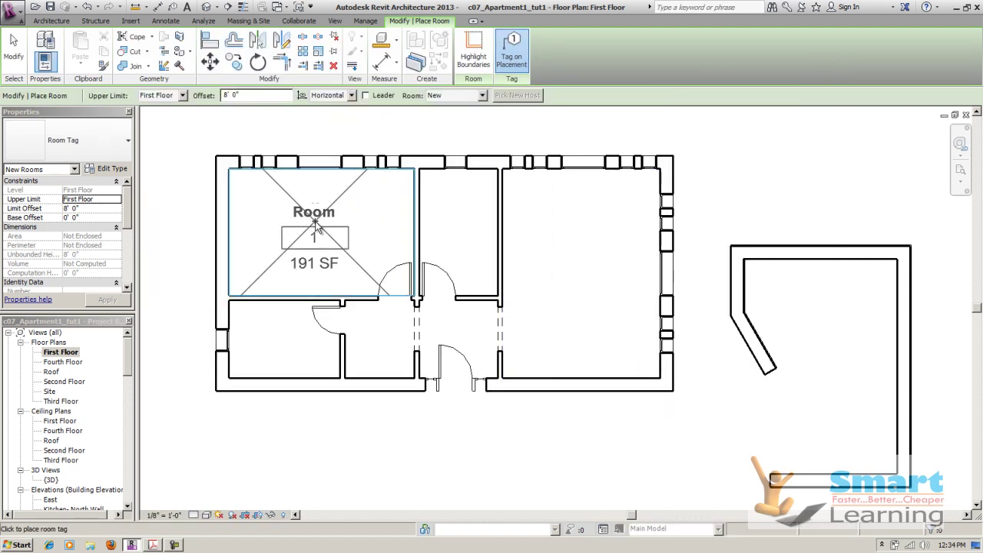
# Place tagged rooms in all six enclosed spaces of the apartment, numbered 1 to 6 starting with the three upper rooms.
pyautogui.click(315, 226)
pyautogui.click(458, 223)
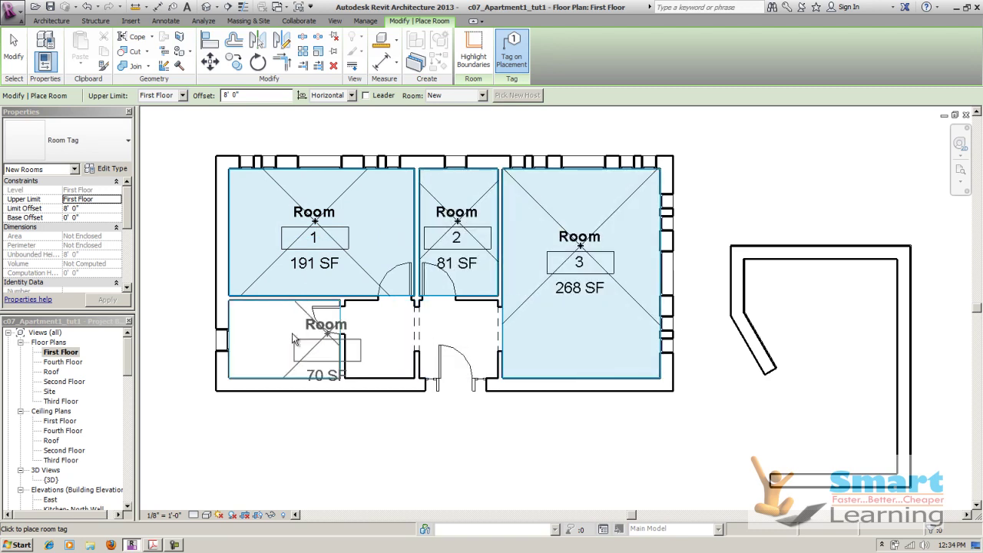
pyautogui.click(341, 341)
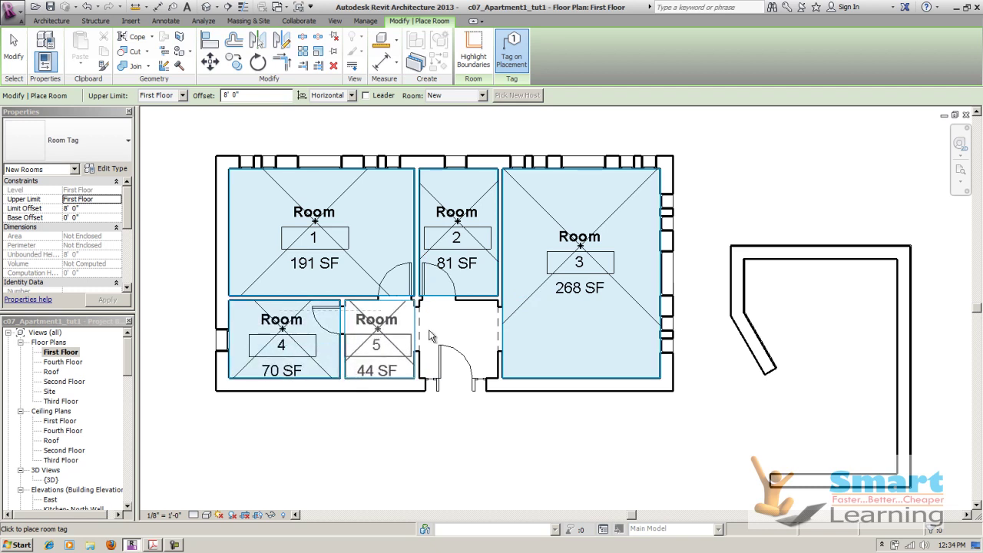
pyautogui.click(378, 342)
pyautogui.click(454, 338)
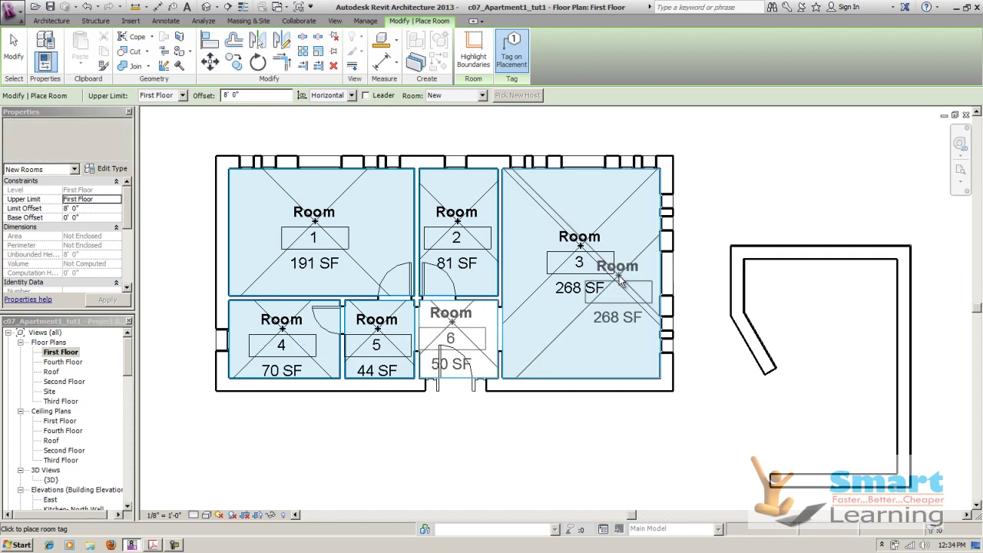
pyautogui.press('Escape')
pyautogui.press('Escape')
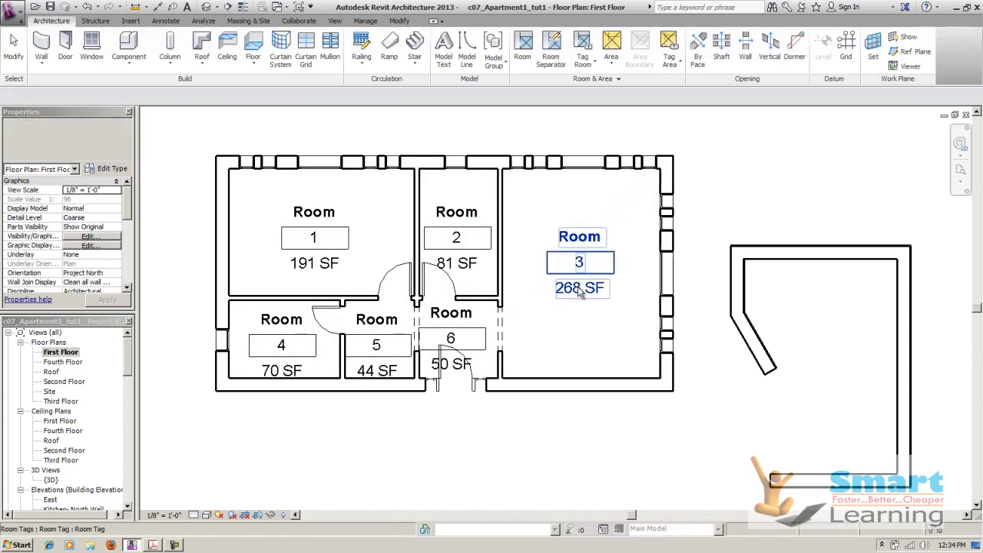
# Examine the apartment's rooms and walls in the default 3D view and return to the First Floor plan.
pyautogui.scroll(2, 582, 261)
pyautogui.scroll(-1, 582, 261)
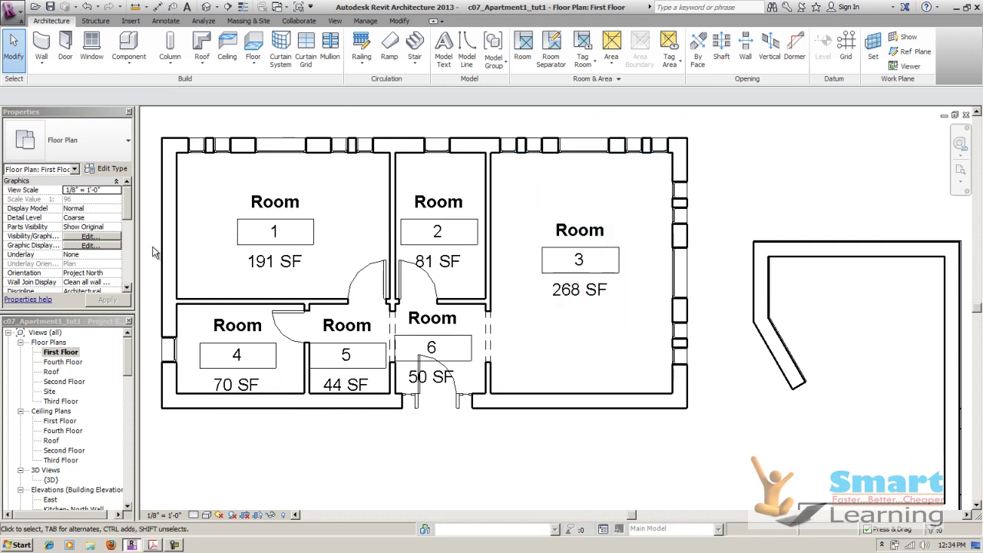
pyautogui.click(335, 21)
pyautogui.click(351, 46)
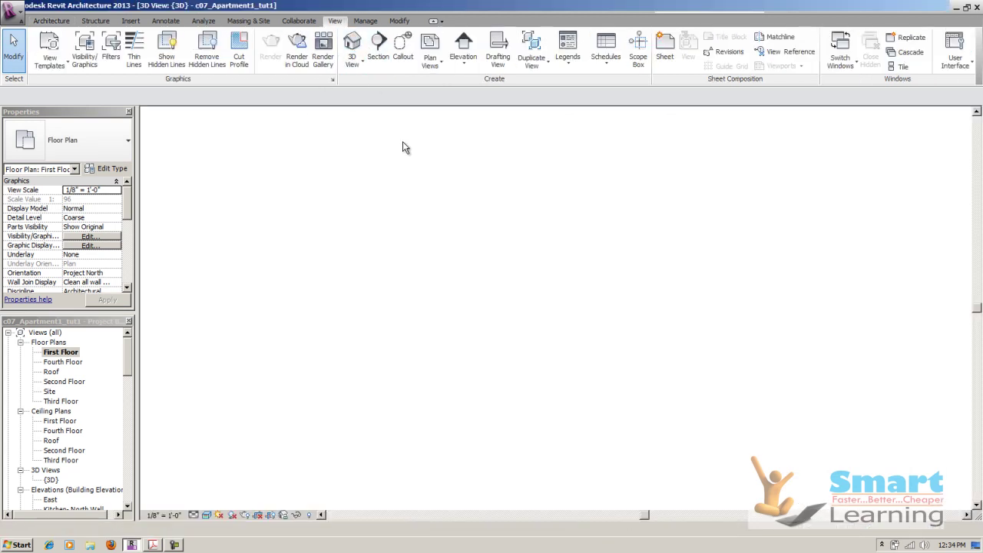
pyautogui.keyDown('shift'); pyautogui.moveTo(478, 291); pyautogui.dragTo(461, 311, button='middle'); pyautogui.keyUp('shift')
pyautogui.keyDown('shift'); pyautogui.moveTo(425, 273); pyautogui.dragTo(487, 312, button='middle'); pyautogui.keyUp('shift')
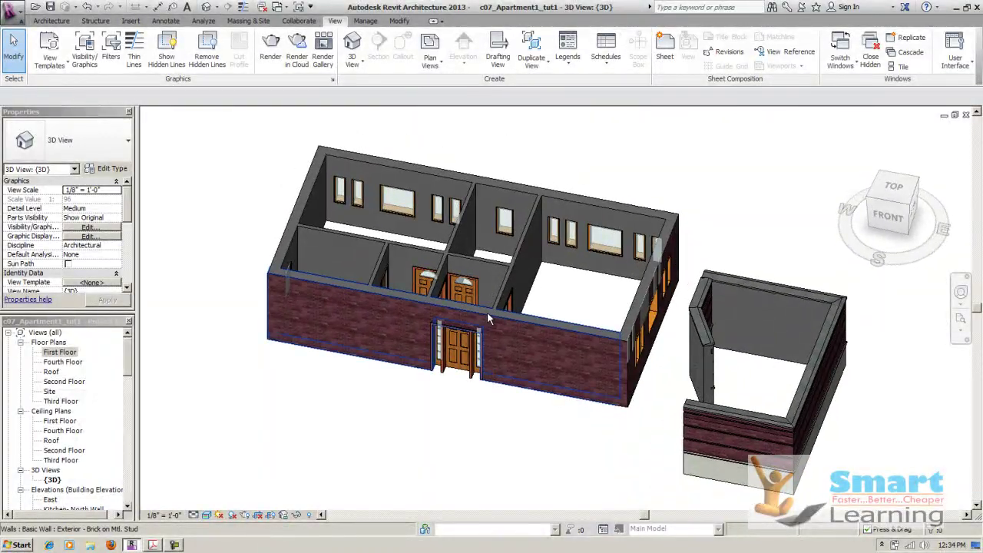
pyautogui.doubleClick(62, 354)
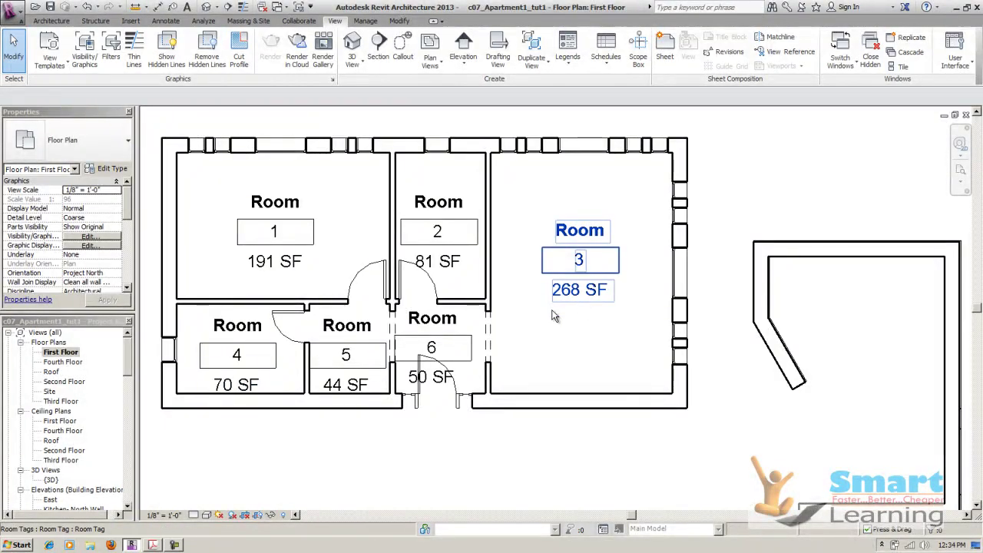
# Move the partition wall between rooms 2 and 3 to 14' from the east exterior wall.
pyautogui.click(494, 212)
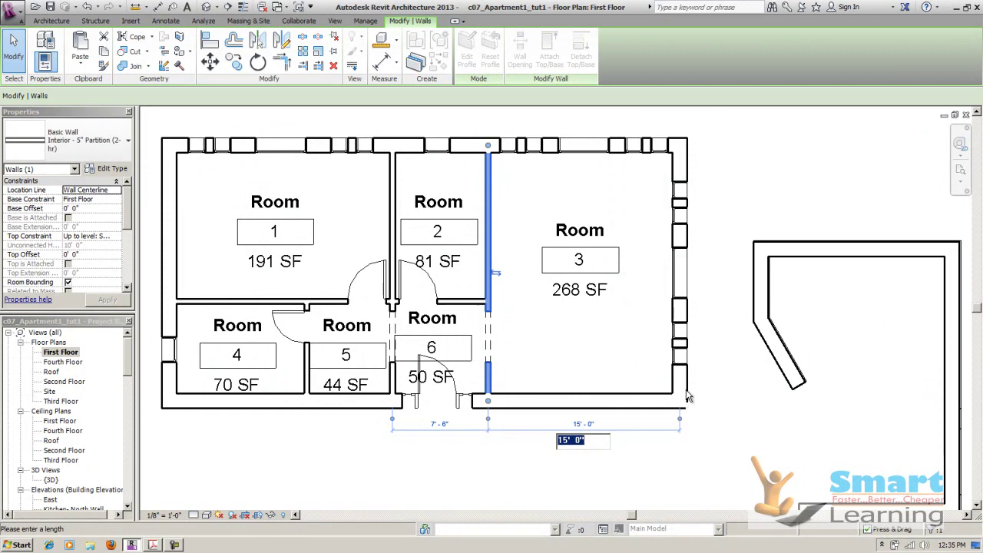
pyautogui.write('14')
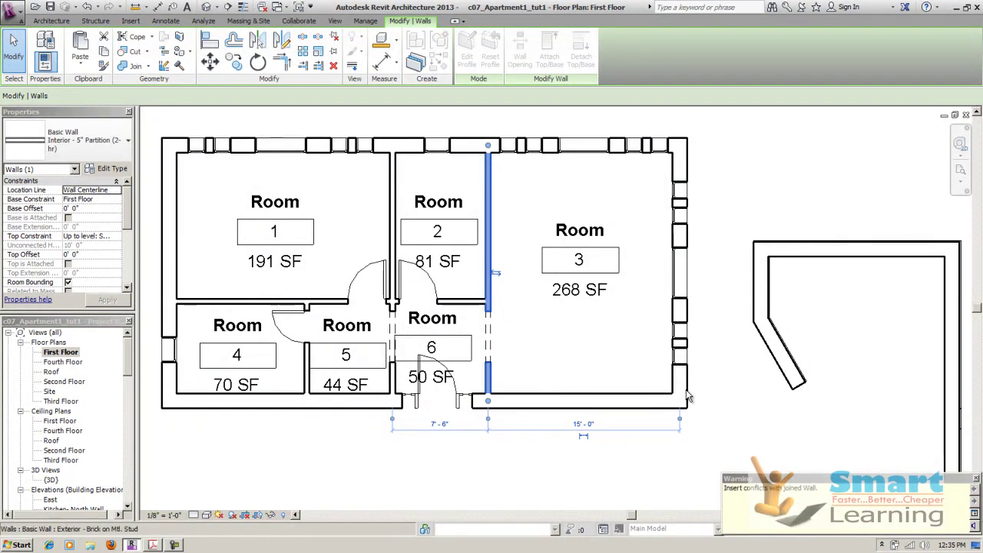
pyautogui.press('Return')
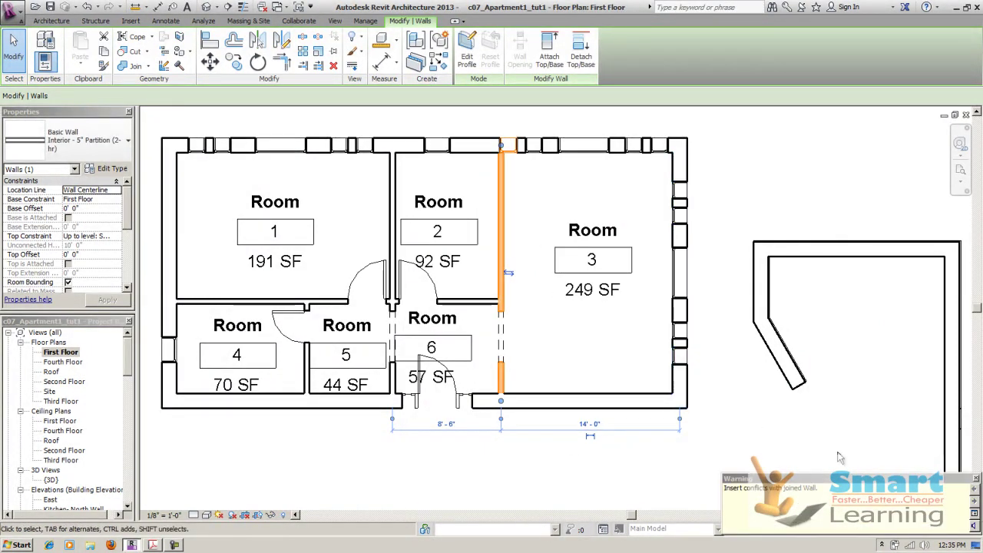
pyautogui.click(975, 480)
pyautogui.click(832, 428)
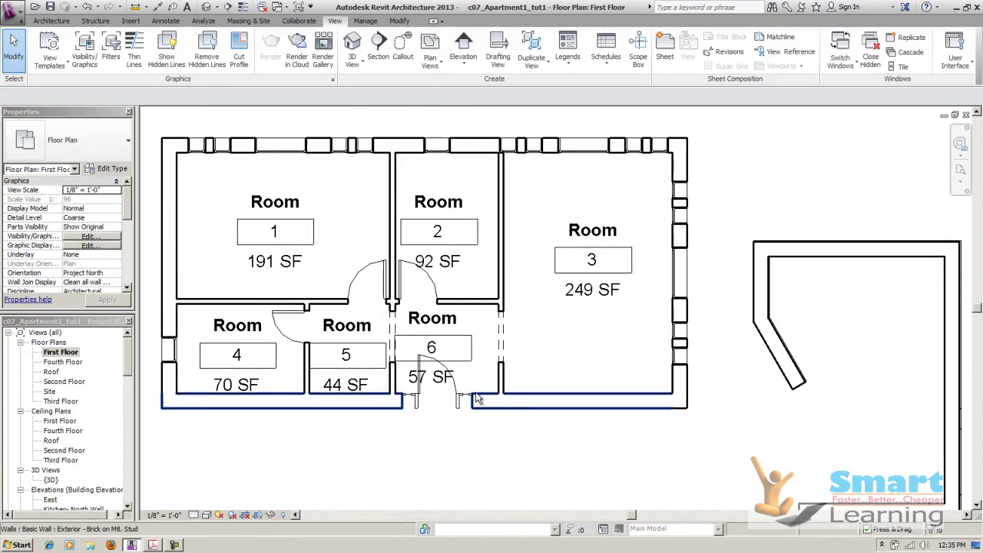
# Move room 3's tag up into line with the tags of rooms 1 and 2.
pyautogui.scroll(2, 472, 390)
pyautogui.scroll(-2, 604, 334)
pyautogui.moveTo(607, 340); pyautogui.dragTo(618, 378, button='middle')
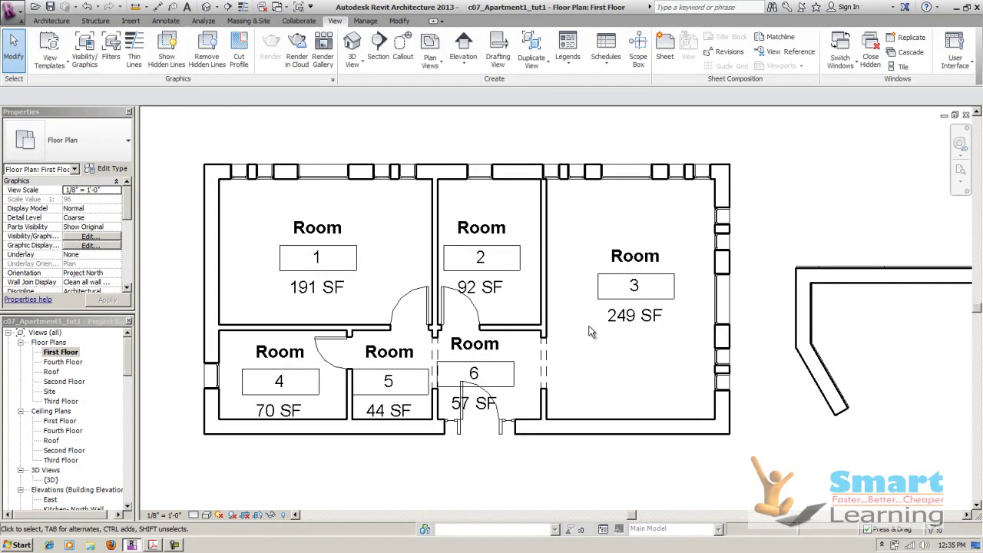
pyautogui.moveTo(644, 282); pyautogui.dragTo(642, 254)
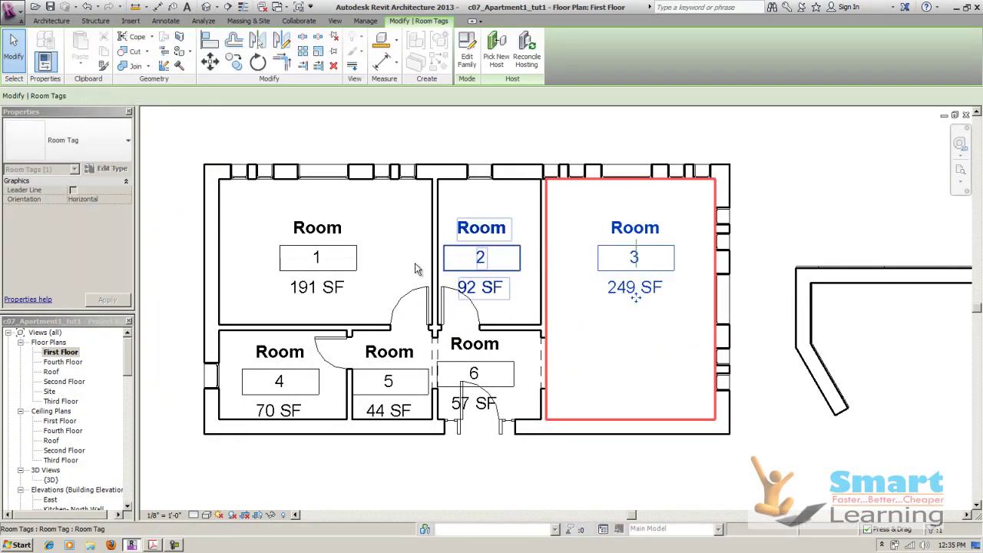
# Align room 6's tag with room 5's tag and shift it east toward the middle of its room.
pyautogui.scroll(3, 427, 389)
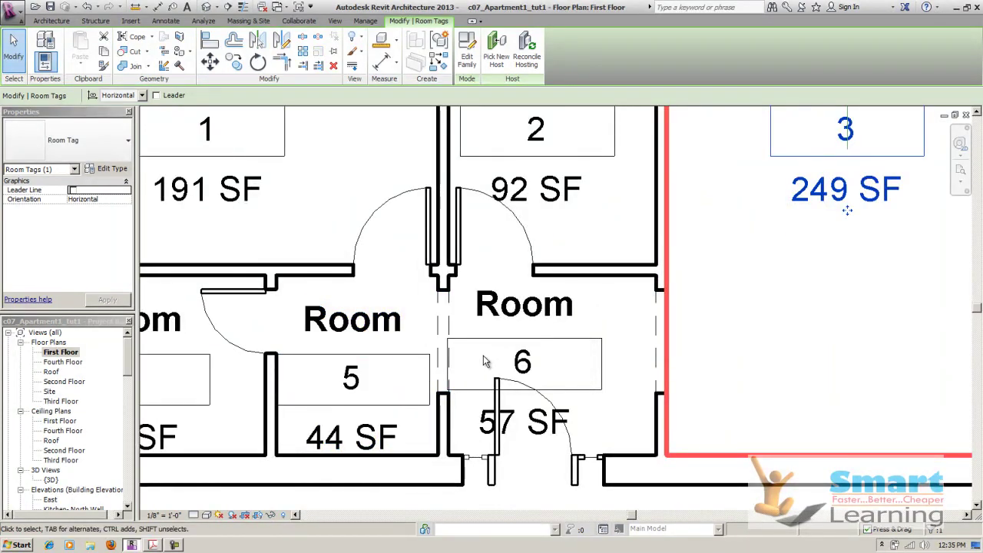
pyautogui.moveTo(504, 347)
pyautogui.mouseDown()
pyautogui.moveTo(502, 365)
pyautogui.moveTo(501, 355)
pyautogui.mouseUp()
pyautogui.click(820, 331)
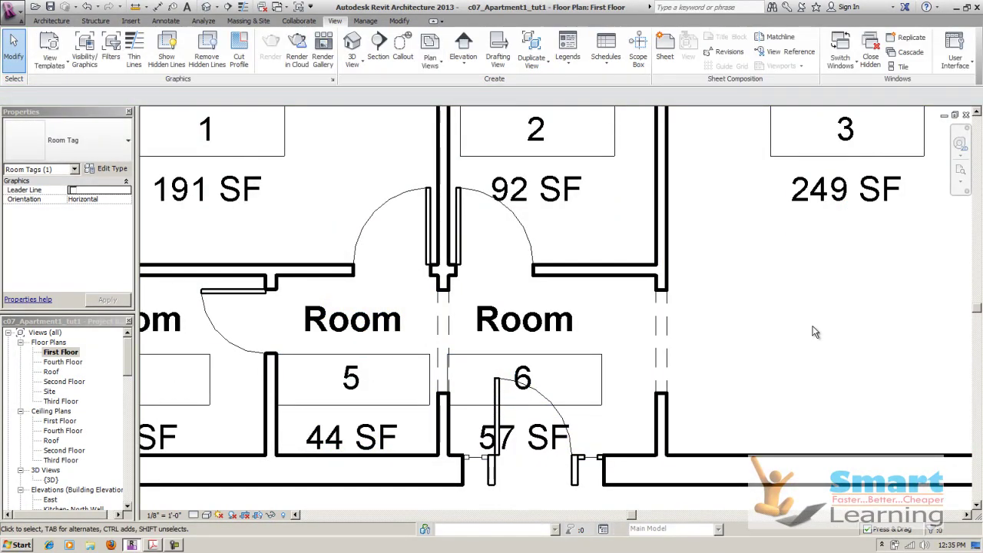
pyautogui.scroll(-2, 707, 315)
pyautogui.moveTo(601, 353); pyautogui.dragTo(630, 353)
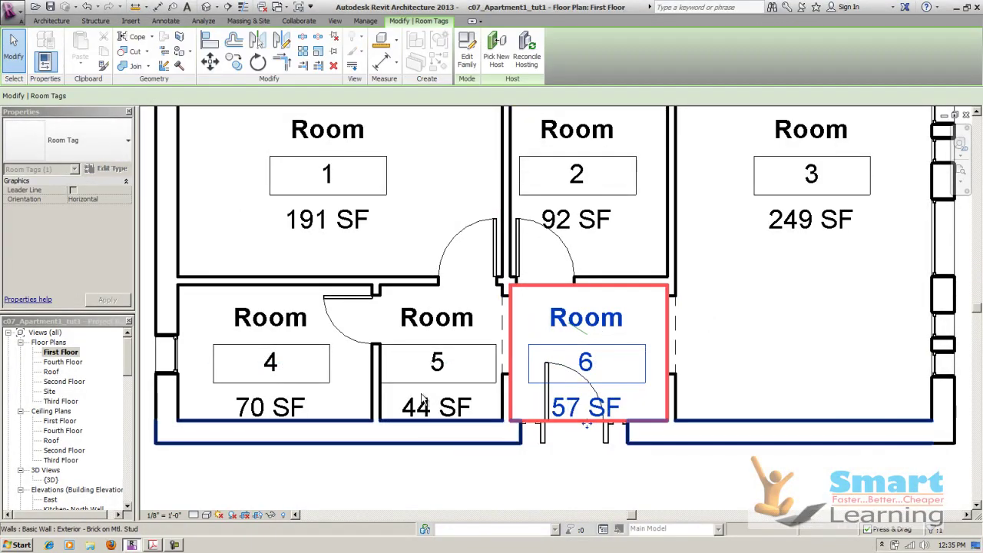
# Shift room 5's tag slightly east so its number box sits clear of the wall shared with room 4.
pyautogui.click(428, 352)
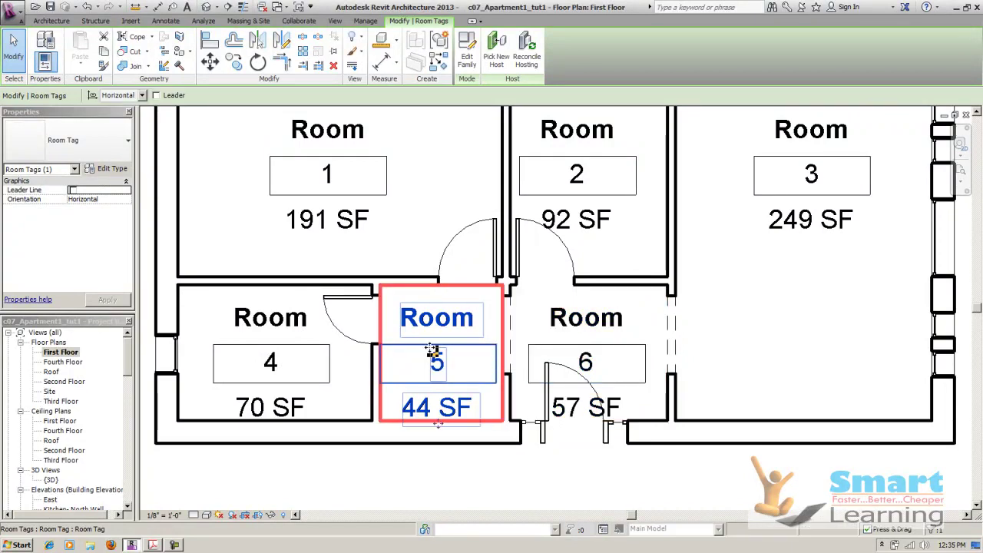
pyautogui.moveTo(437, 351); pyautogui.dragTo(445, 352)
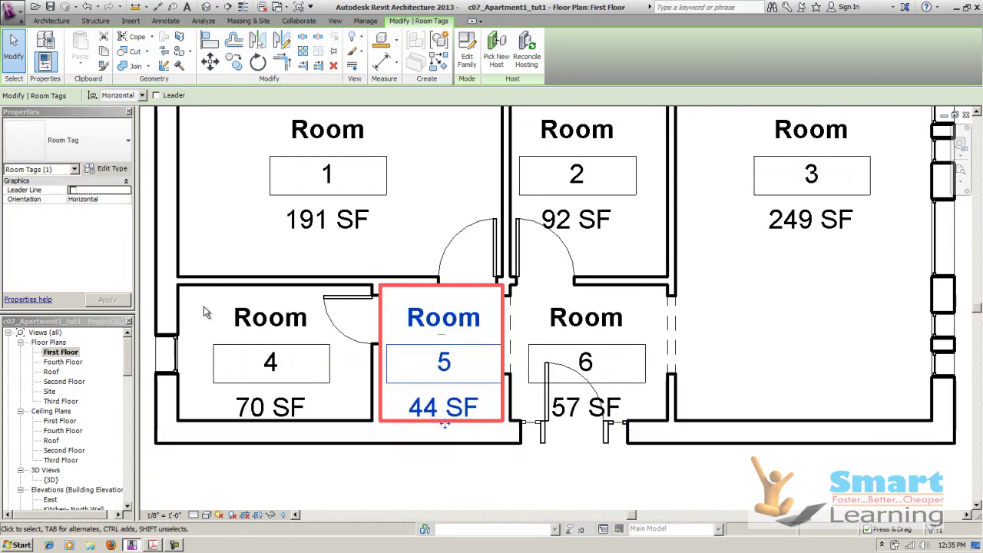
pyautogui.click(421, 244)
pyautogui.scroll(-3, 421, 243)
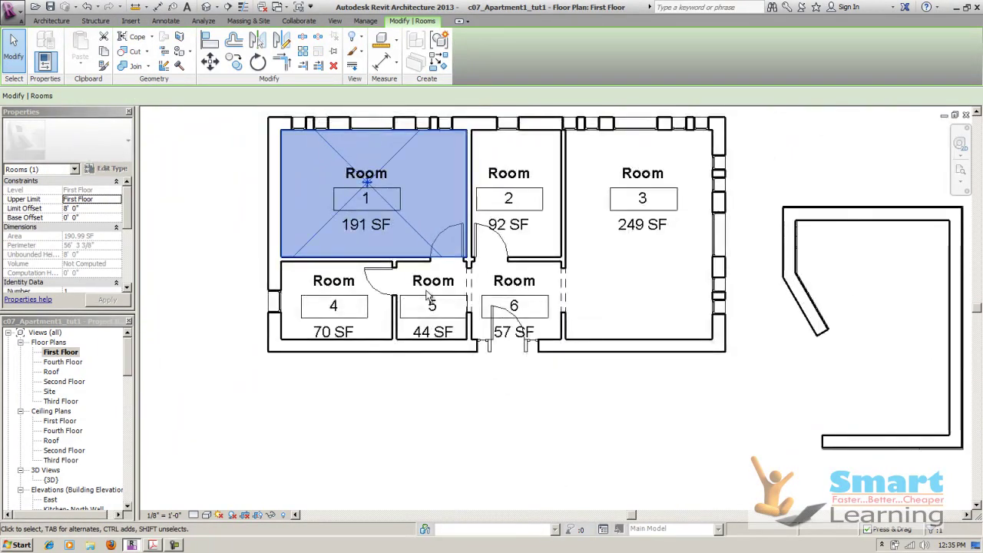
pyautogui.click(412, 398)
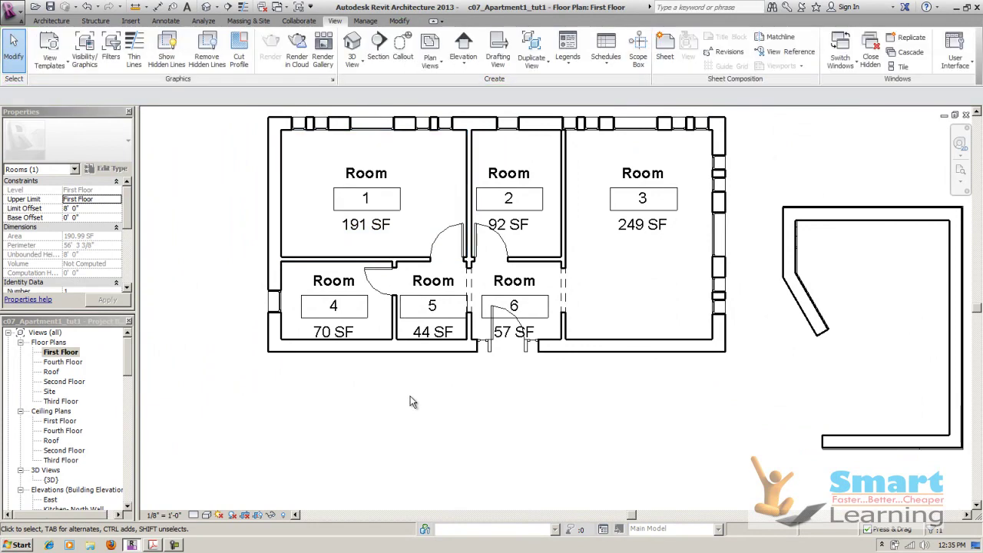
# Check the type properties of room 1's tag and turn on its leader line.
pyautogui.click(390, 193)
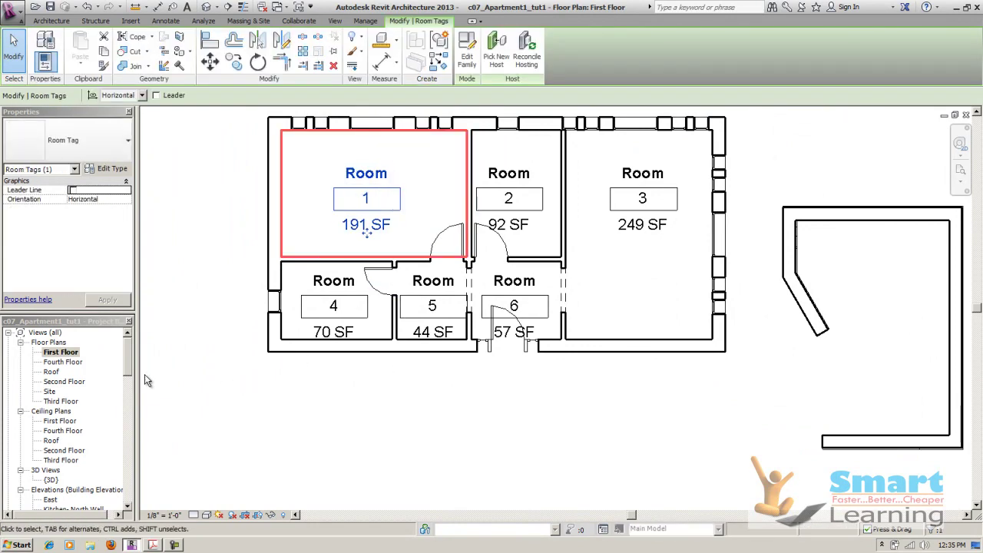
pyautogui.click(109, 169)
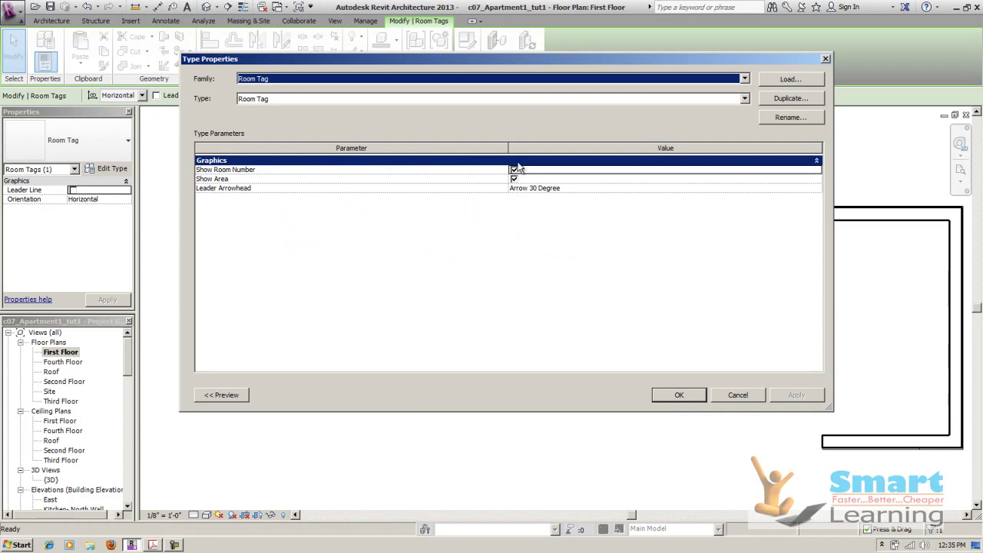
pyautogui.click(679, 395)
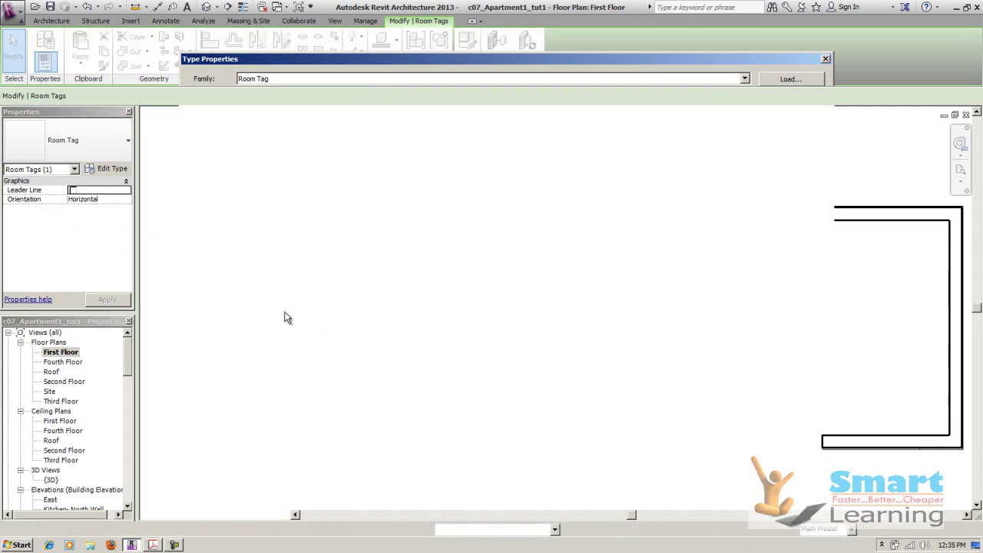
pyautogui.click(72, 190)
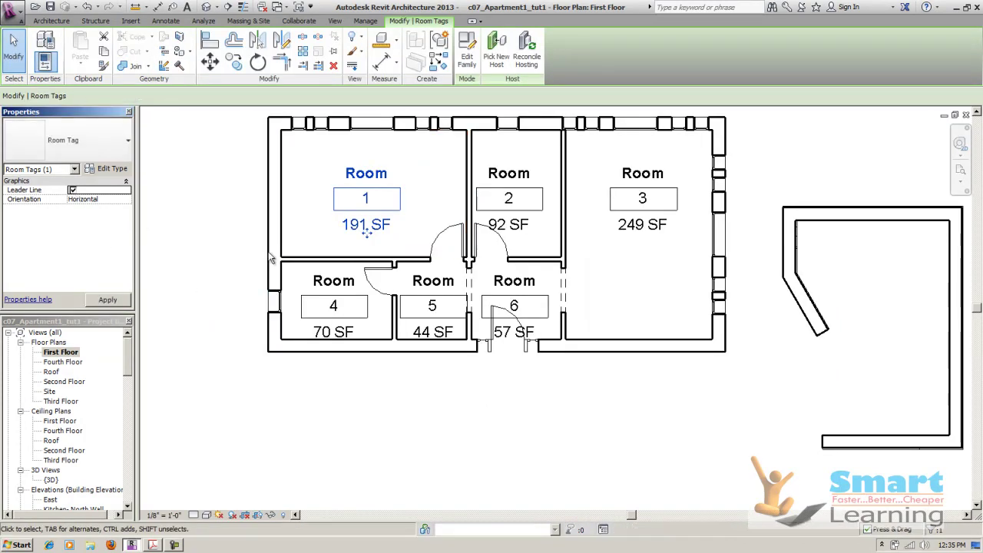
# Try room 1's tag outside the west exterior wall and move it back inside its room.
pyautogui.click(275, 213)
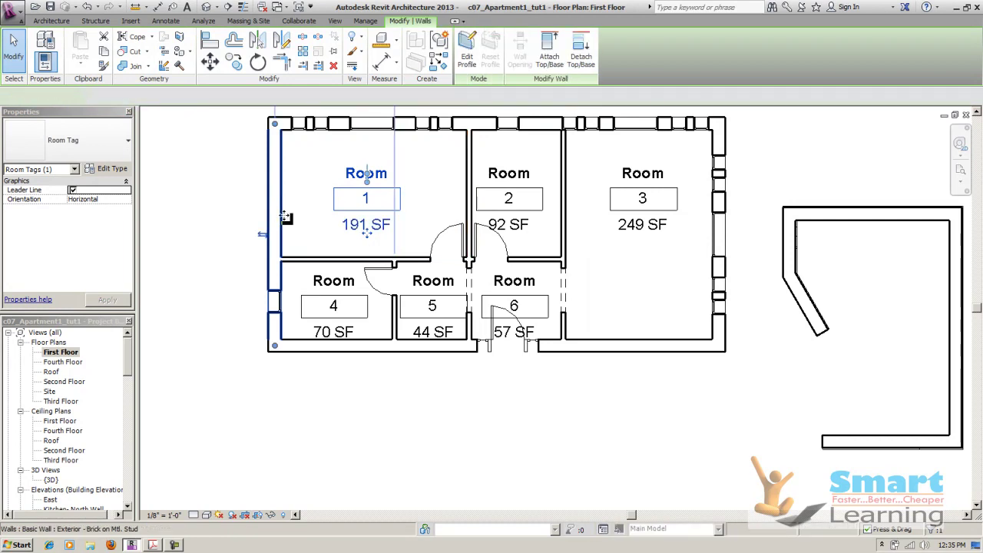
pyautogui.click(367, 197)
pyautogui.moveTo(288, 195); pyautogui.dragTo(199, 198)
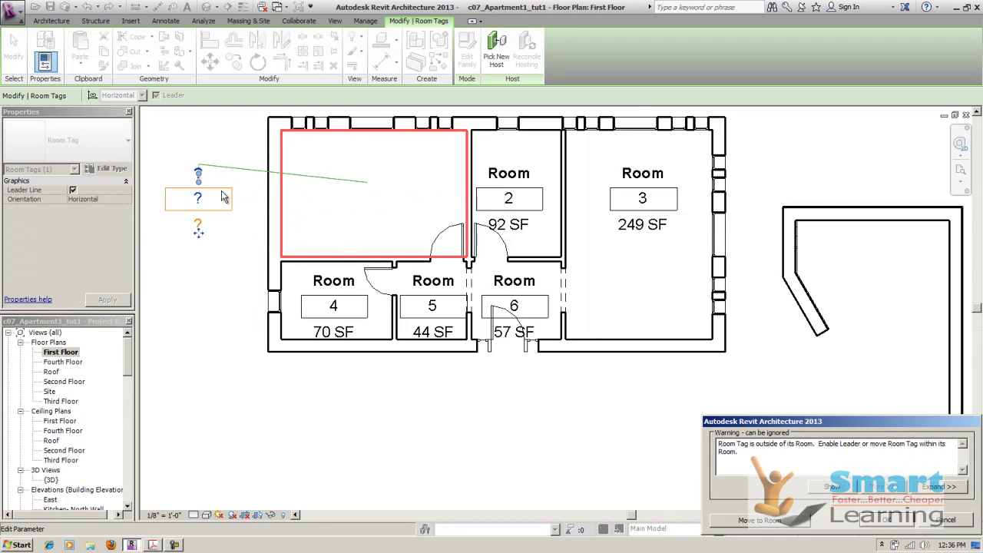
pyautogui.moveTo(222, 190); pyautogui.dragTo(381, 191)
pyautogui.click(390, 411)
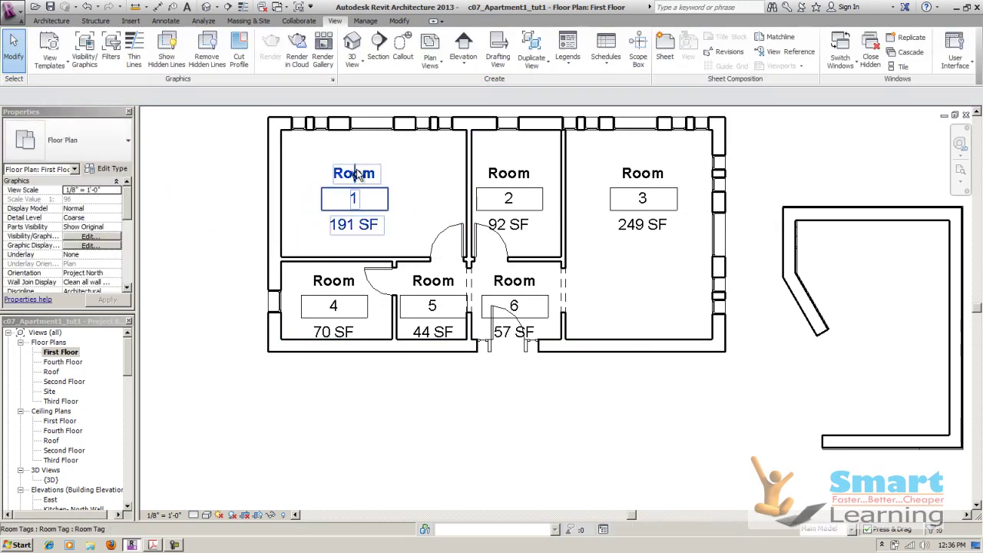
# Move room 1's tag slightly east within its room and deselect it.
pyautogui.scroll(3, 379, 187)
pyautogui.scroll(-2, 378, 187)
pyautogui.moveTo(389, 214); pyautogui.dragTo(455, 205)
pyautogui.click(421, 174)
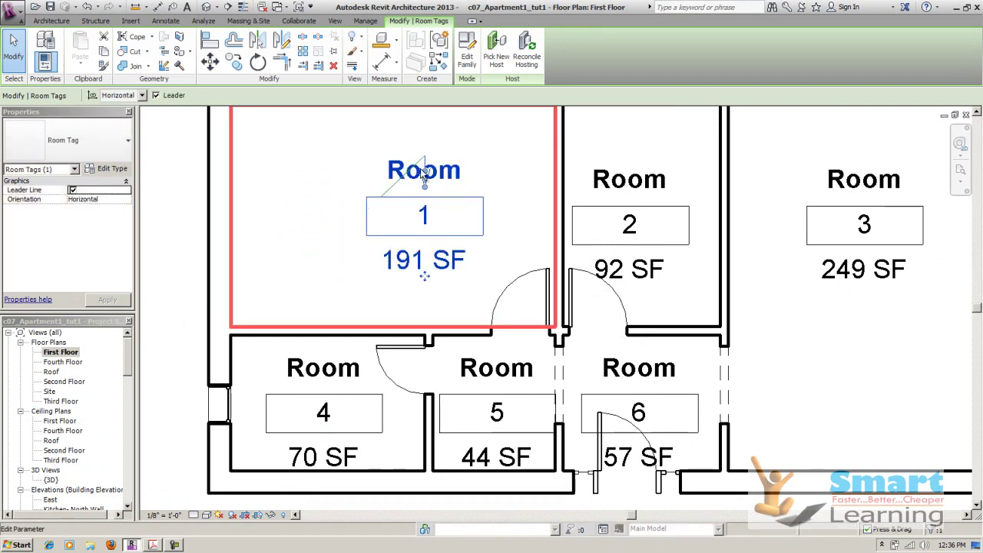
pyautogui.scroll(-5, 412, 178)
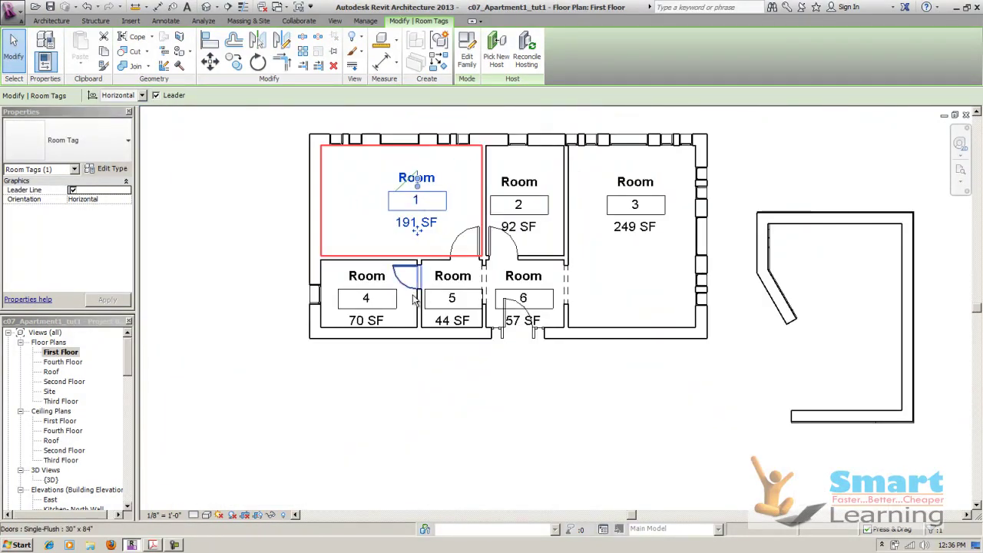
pyautogui.click(370, 381)
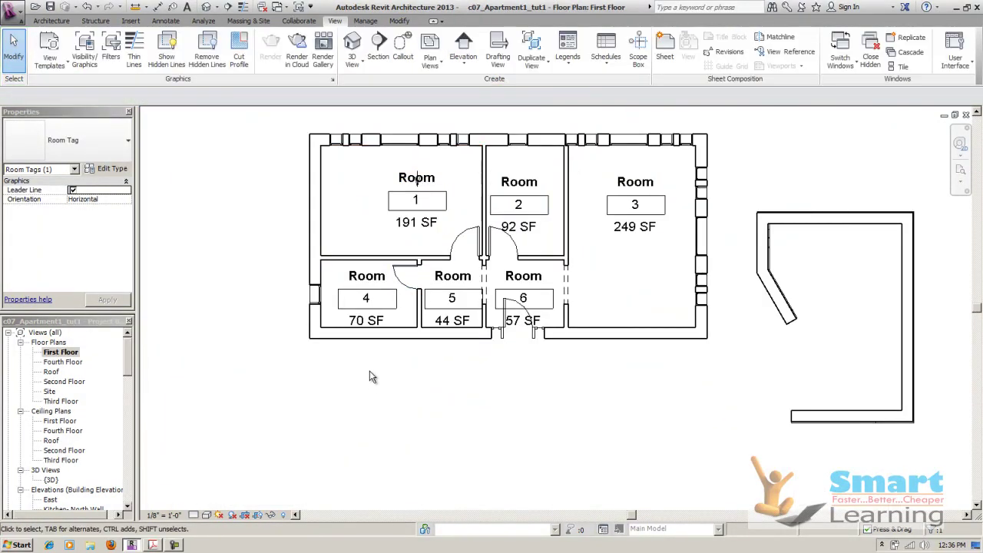
# Turn on the leader line for room 4's tag.
pyautogui.click(371, 304)
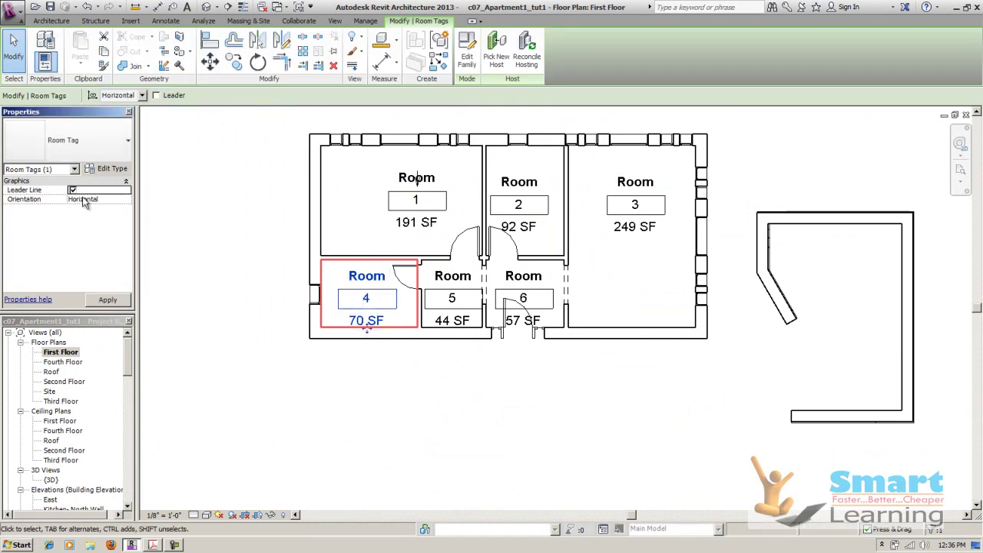
pyautogui.click(341, 395)
pyautogui.scroll(5, 367, 277)
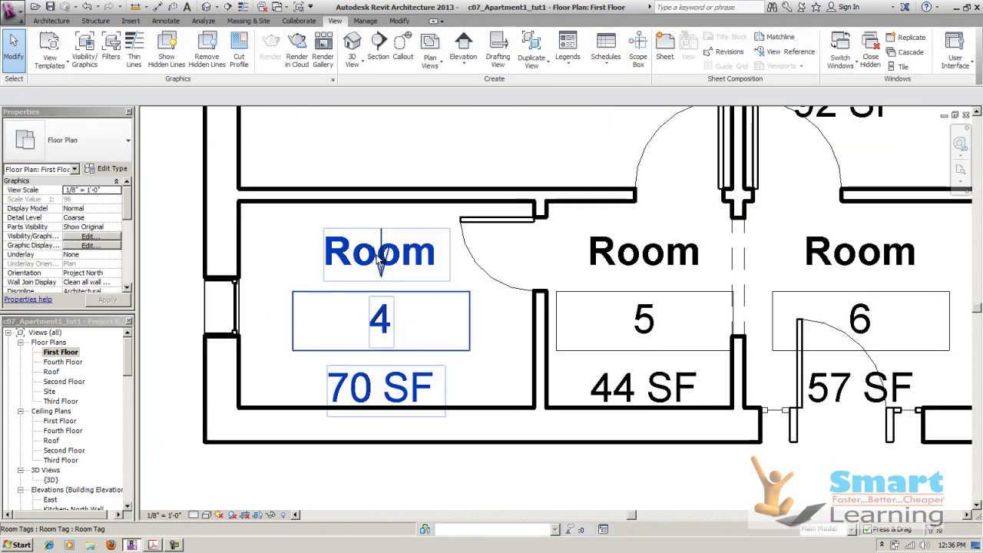
# Turn on the leader line for room 3's tag and move the tag south toward the middle of its room.
pyautogui.scroll(-5, 390, 292)
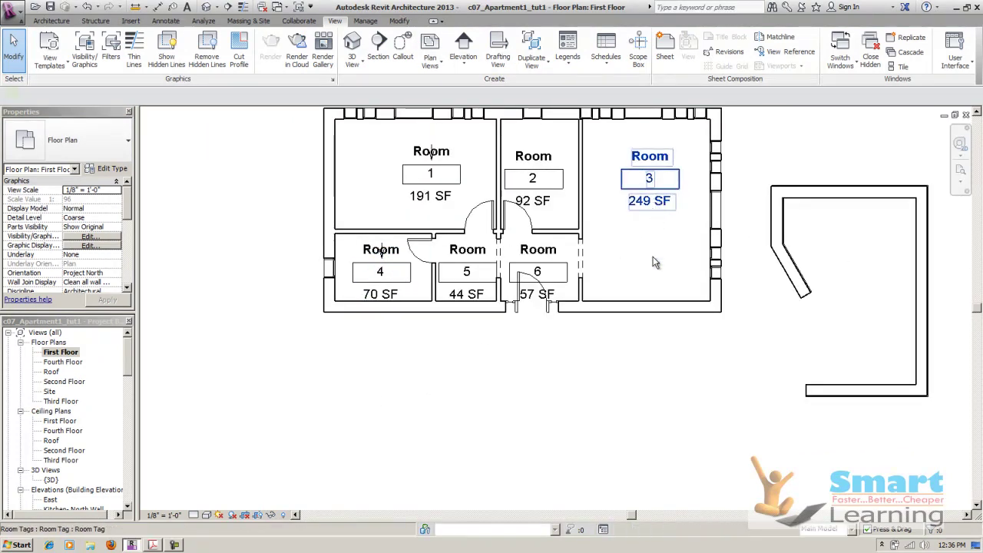
pyautogui.click(658, 202)
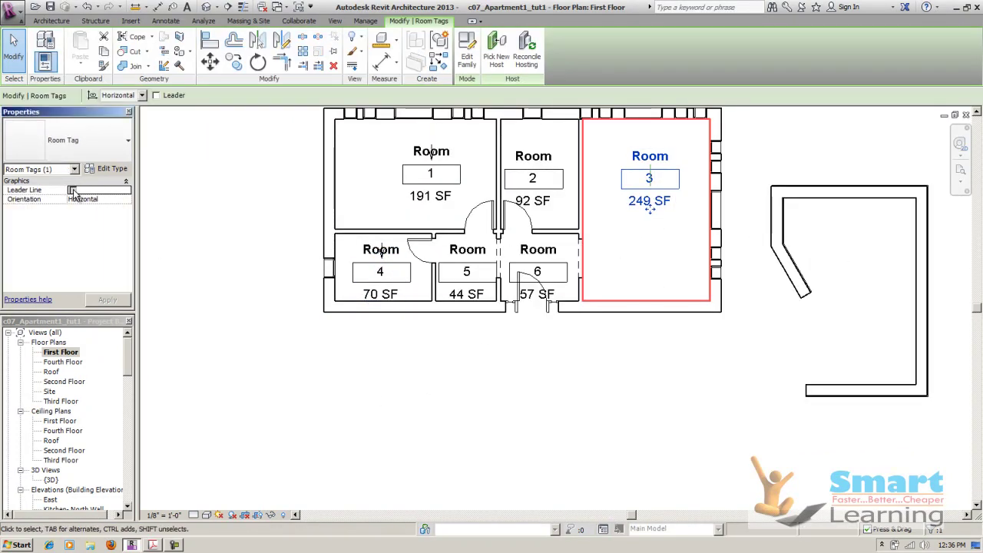
pyautogui.click(72, 190)
pyautogui.moveTo(639, 206); pyautogui.dragTo(624, 249)
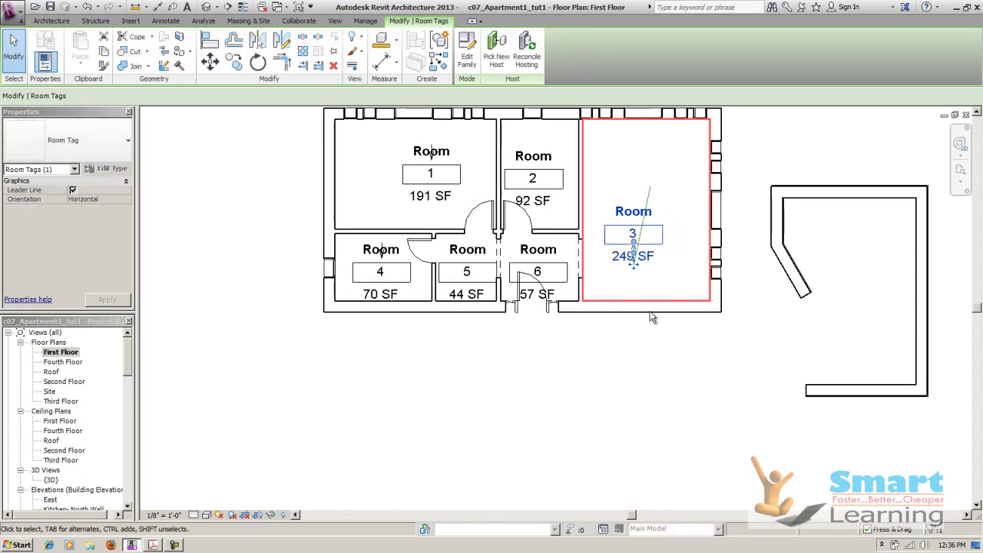
pyautogui.click(653, 324)
pyautogui.scroll(3, 623, 248)
pyautogui.scroll(-5, 670, 265)
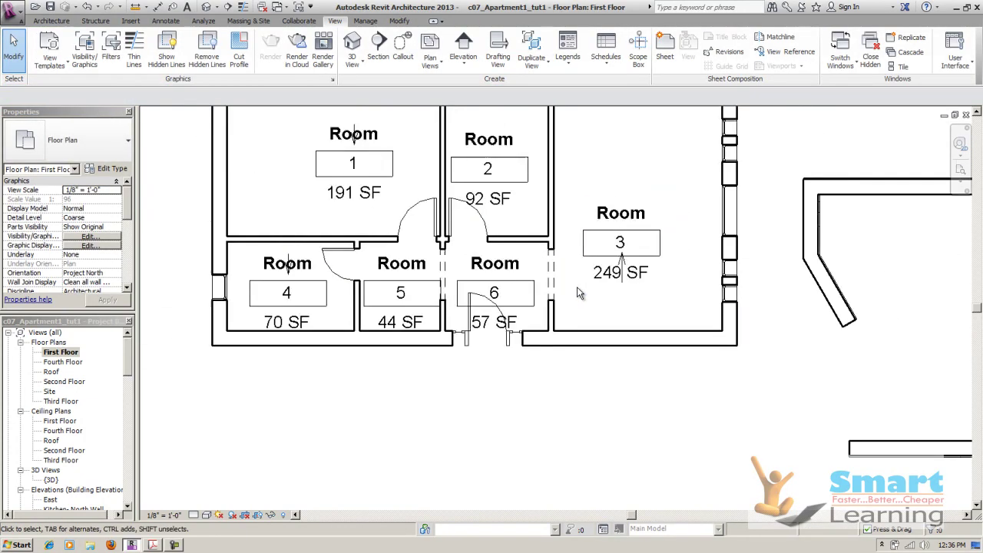
pyautogui.moveTo(639, 375); pyautogui.dragTo(595, 369, button='middle')
pyautogui.moveTo(670, 380); pyautogui.dragTo(560, 335, button='middle')
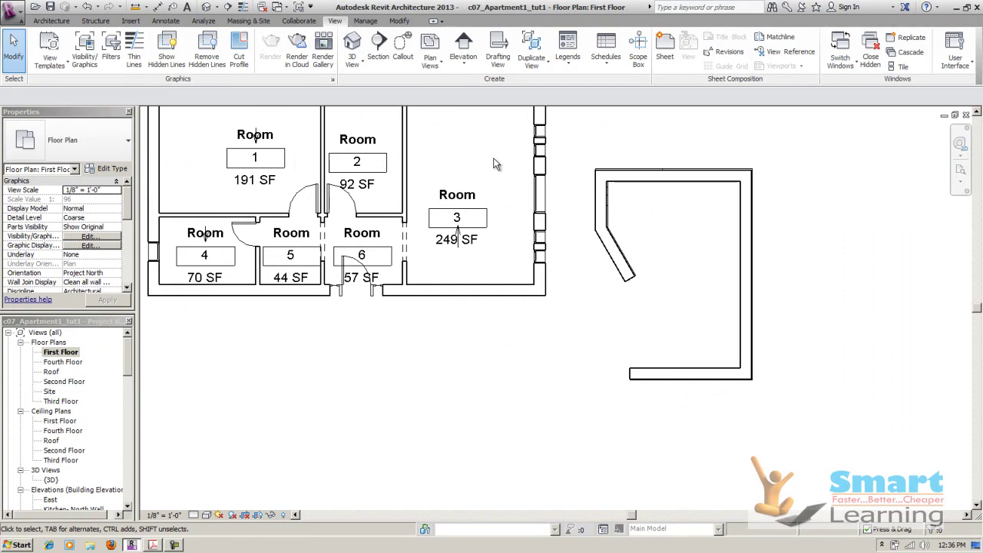
pyautogui.click(54, 21)
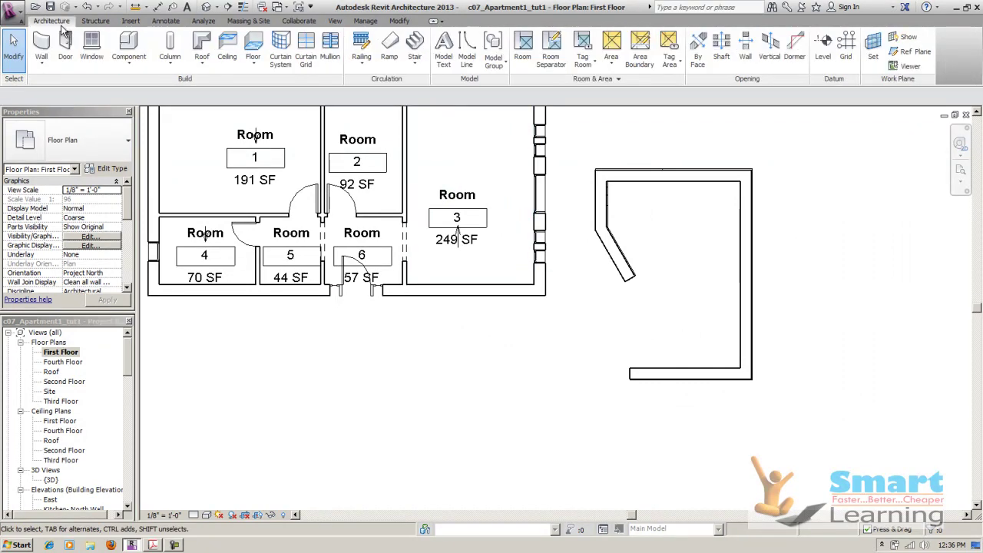
pyautogui.click(522, 48)
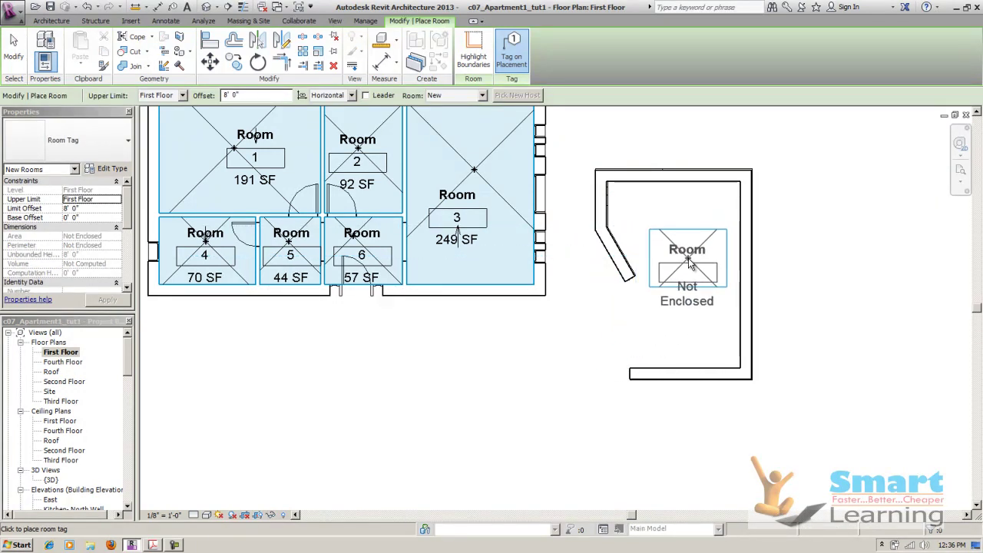
pyautogui.press('Escape')
pyautogui.press('Escape')
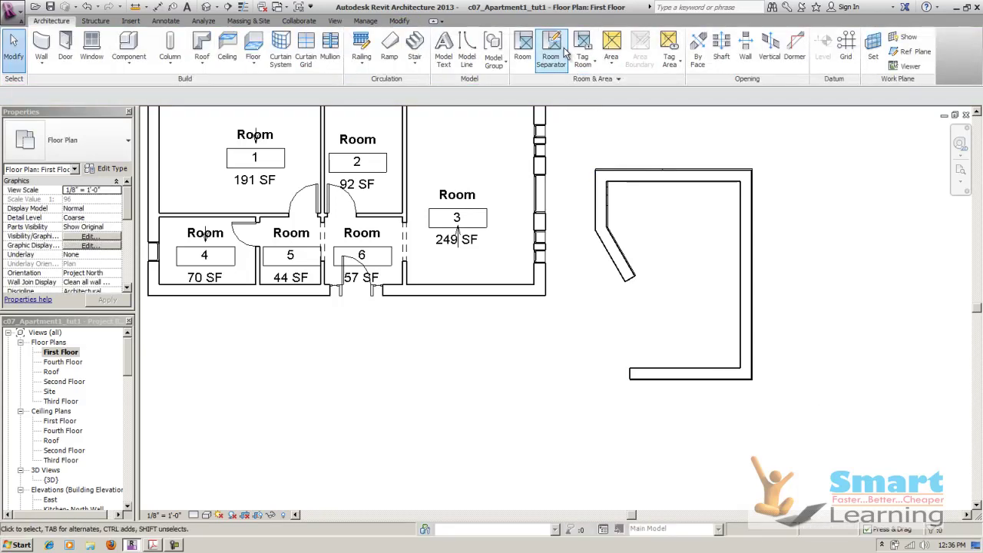
# Draw a vertical room separation line about 9' 3" long between the open wall ends of the separate east enclosure.
pyautogui.click(551, 50)
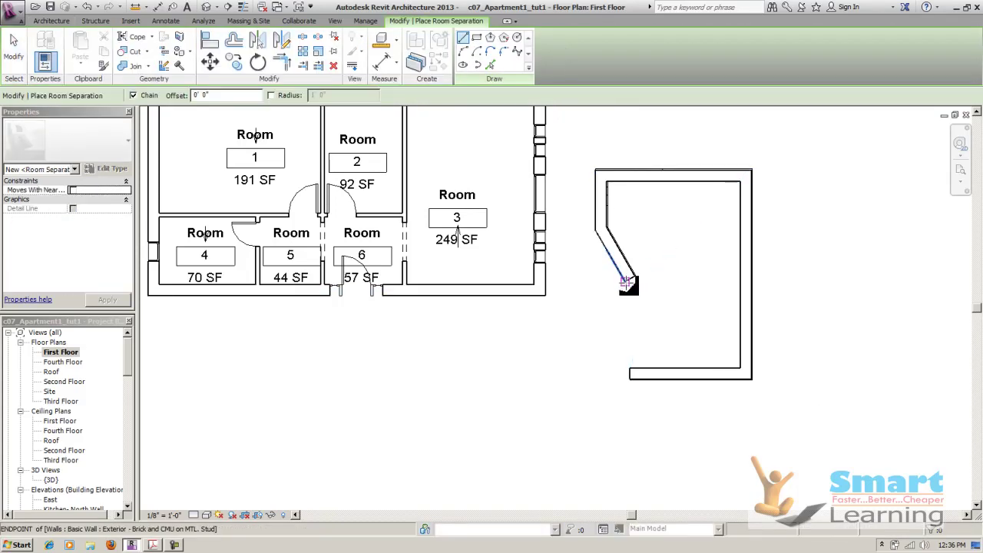
pyautogui.click(630, 369)
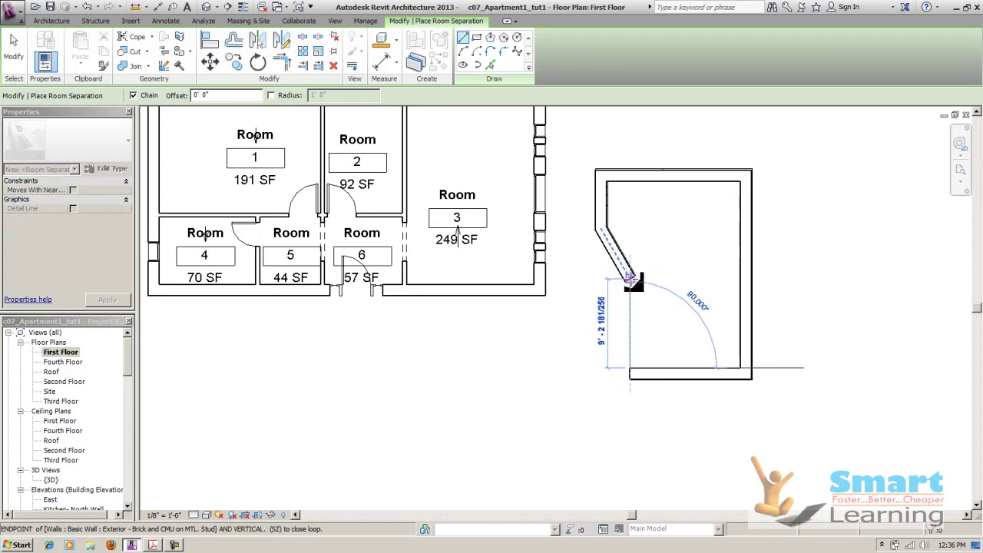
pyautogui.click(631, 278)
pyautogui.press('Escape')
pyautogui.press('Escape')
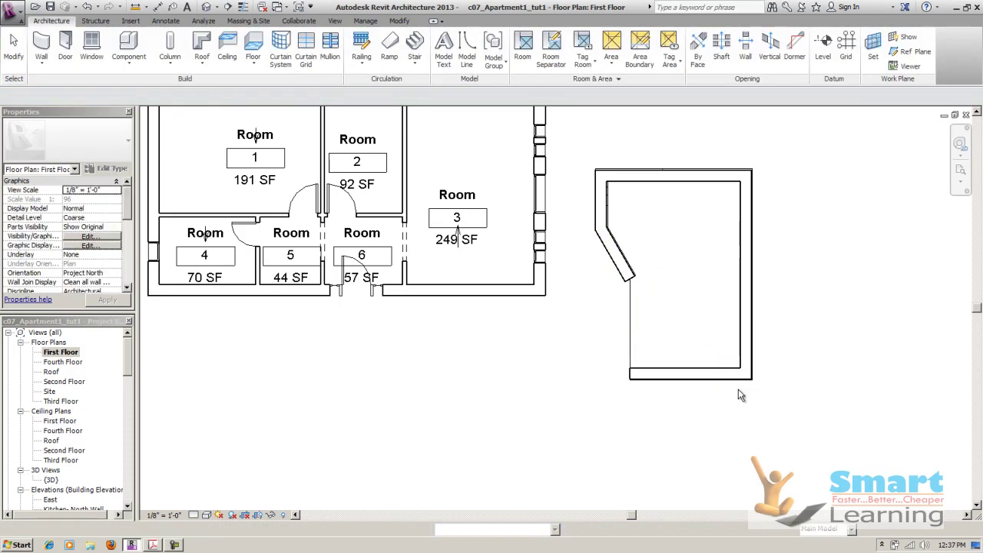
# Place a room with its tag in the middle of the separate enclosure east of the apartment.
pyautogui.press('r')
pyautogui.press('m')
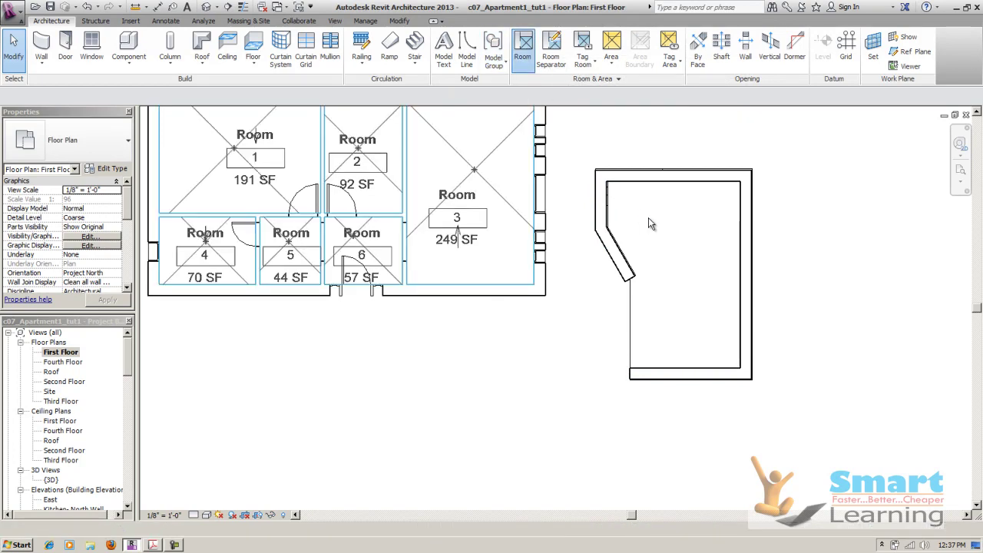
pyautogui.click(682, 274)
pyautogui.press('Escape')
pyautogui.press('Escape')
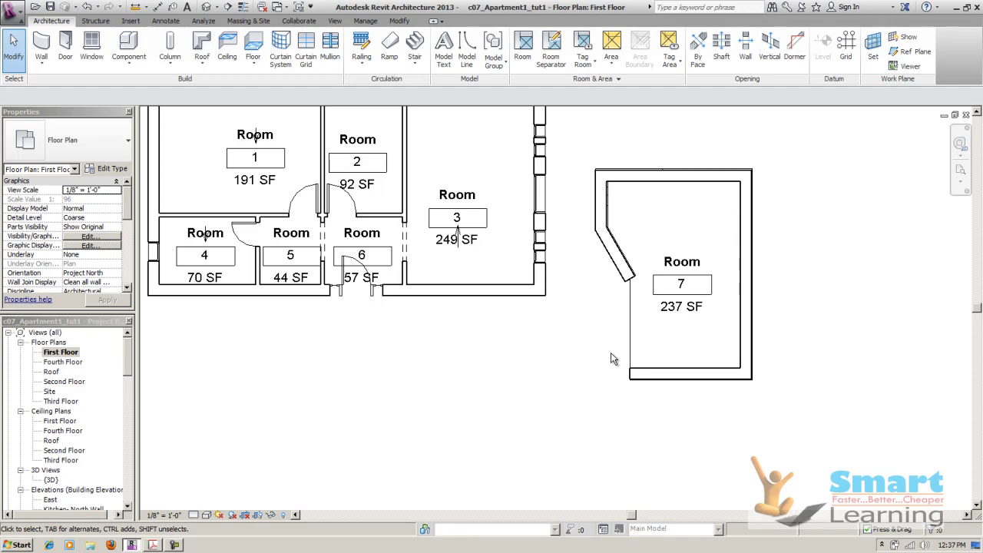
pyautogui.scroll(-1, 611, 358)
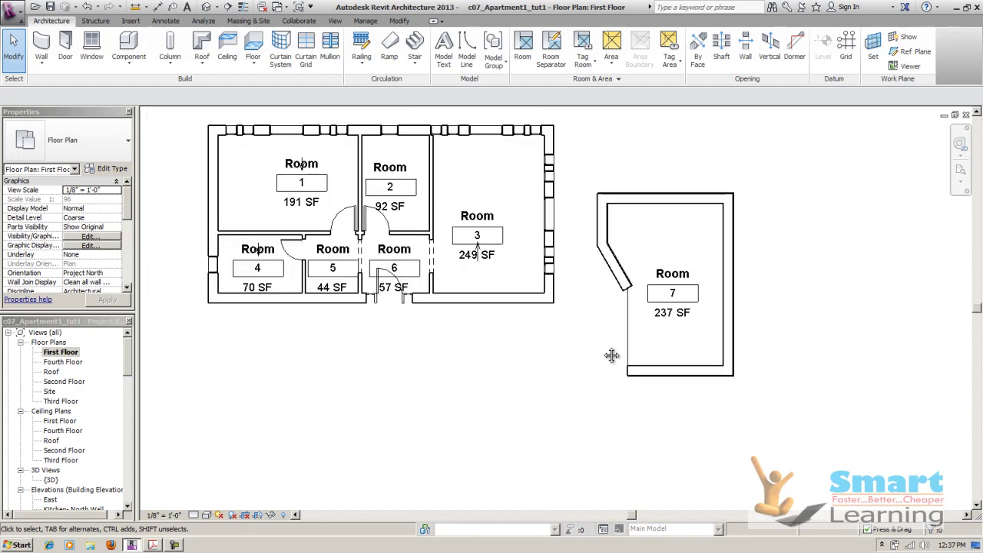
pyautogui.moveTo(598, 346); pyautogui.dragTo(642, 388, button='middle')
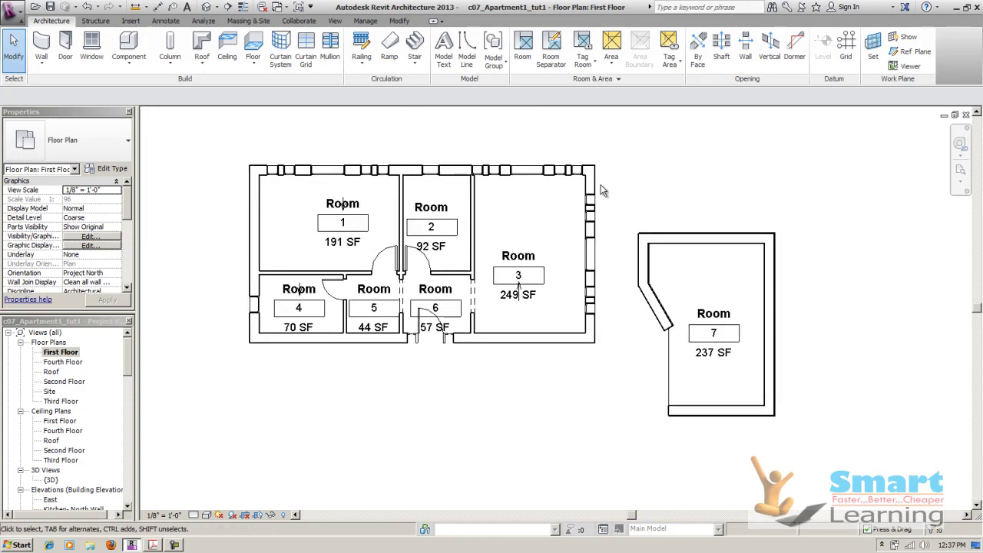
pyautogui.click(595, 66)
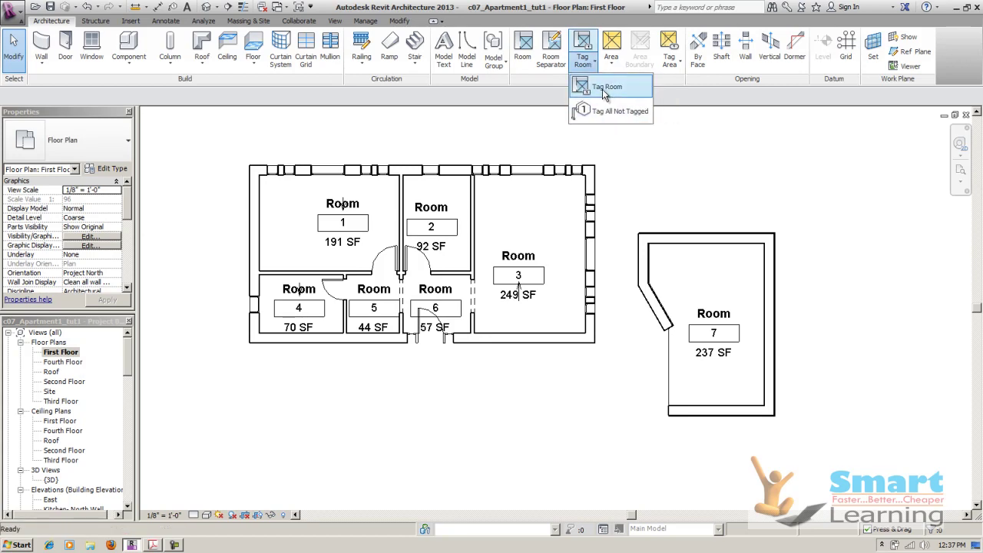
pyautogui.click(602, 87)
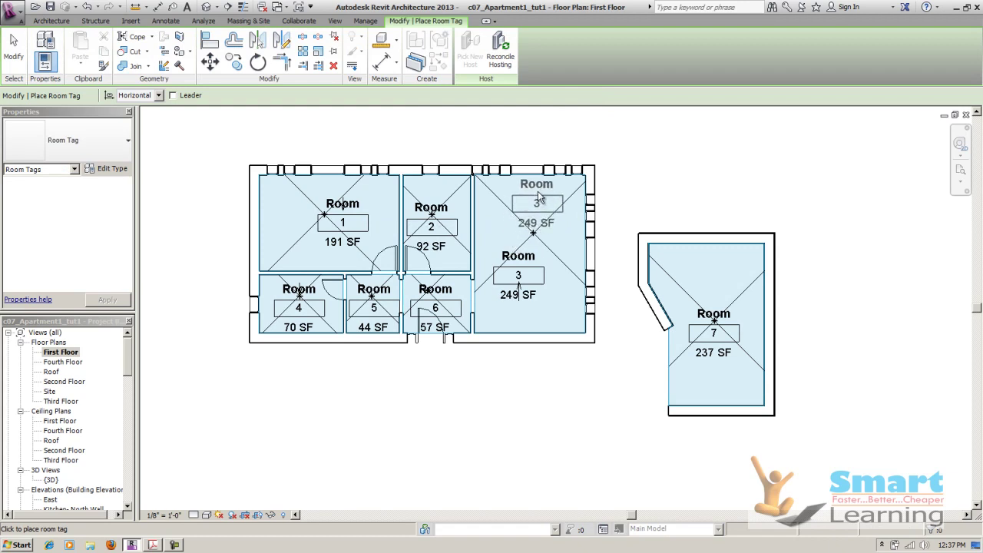
pyautogui.press('Escape')
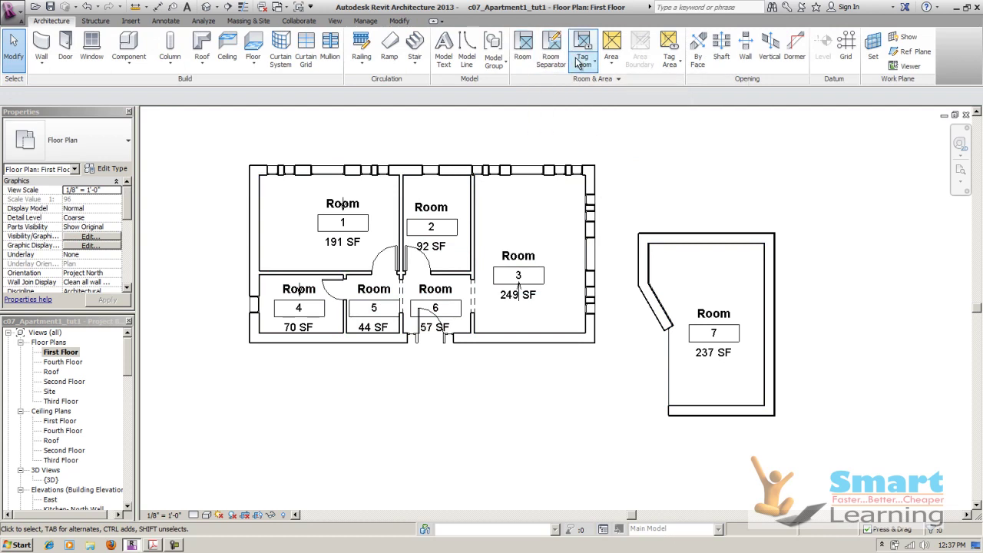
pyautogui.click(612, 61)
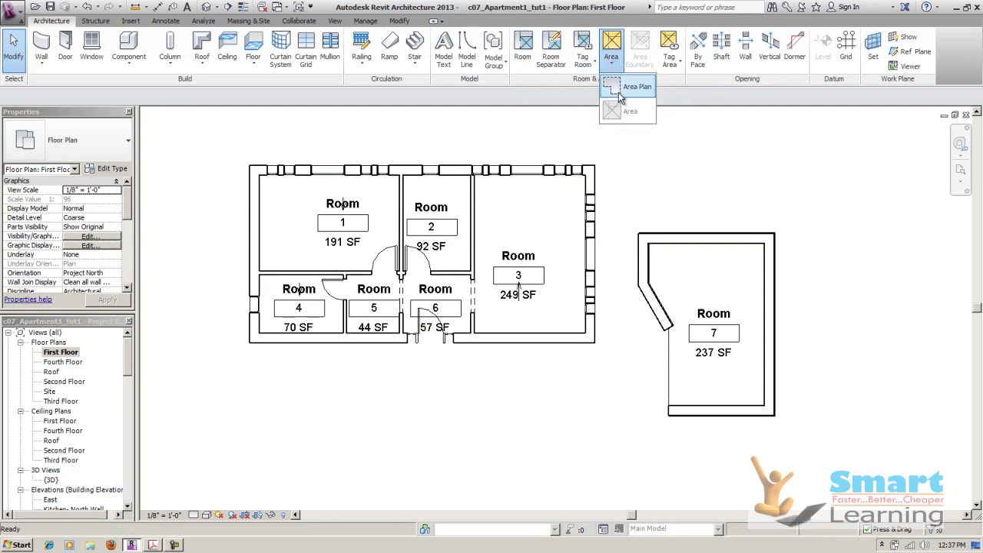
pyautogui.click(643, 177)
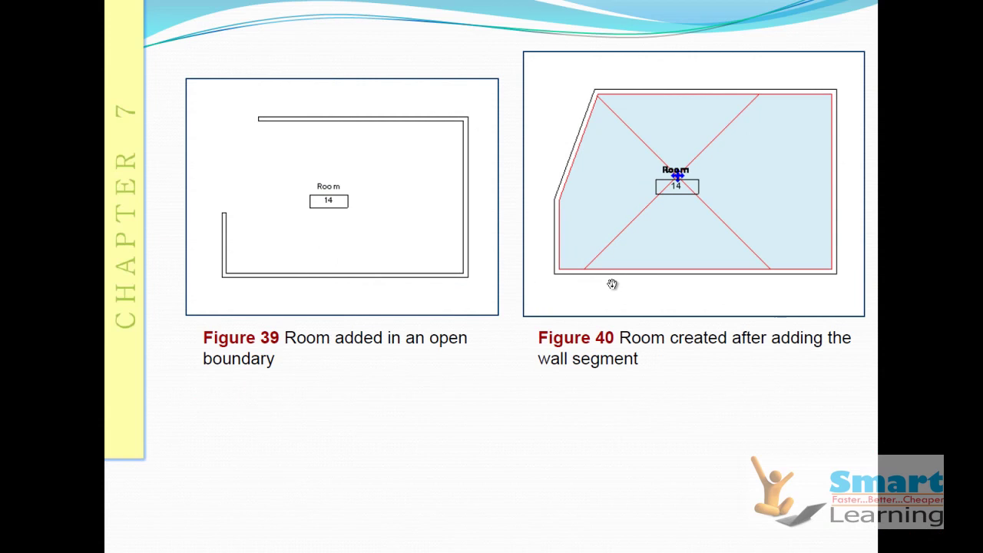
# Switch back to Revit and create a Gross Building area plan for the First Floor with automatic area boundary lines.
pyautogui.hotkey('alt', 'Tab')
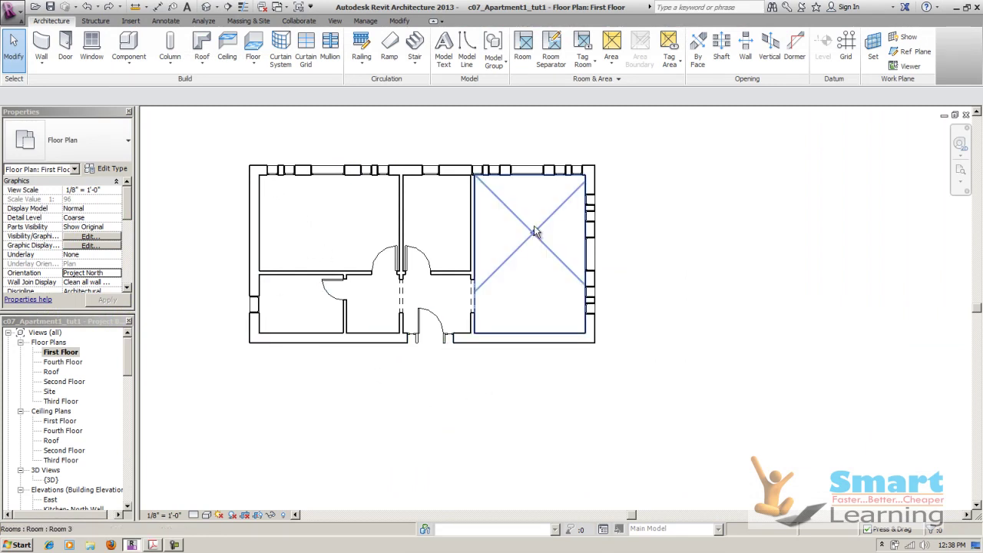
pyautogui.click(613, 69)
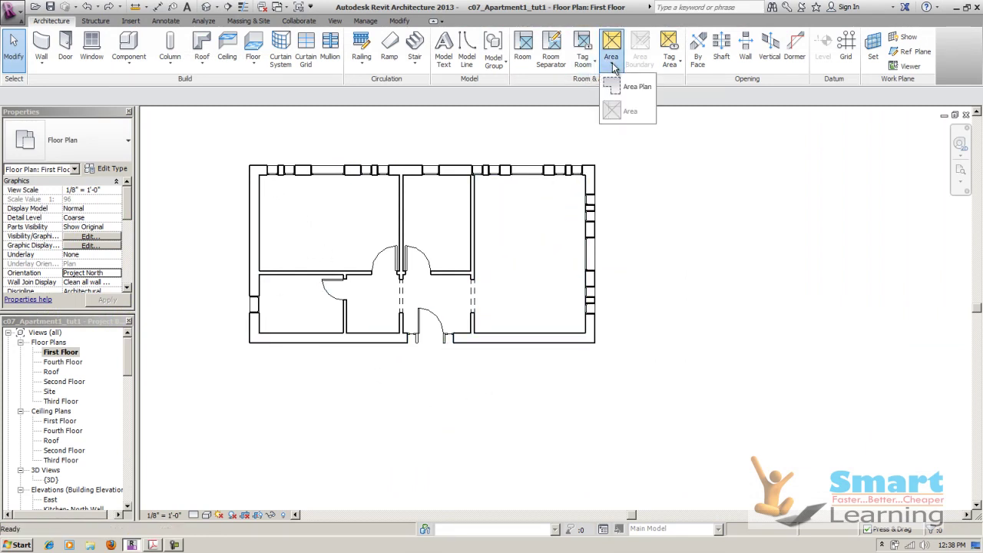
pyautogui.click(626, 94)
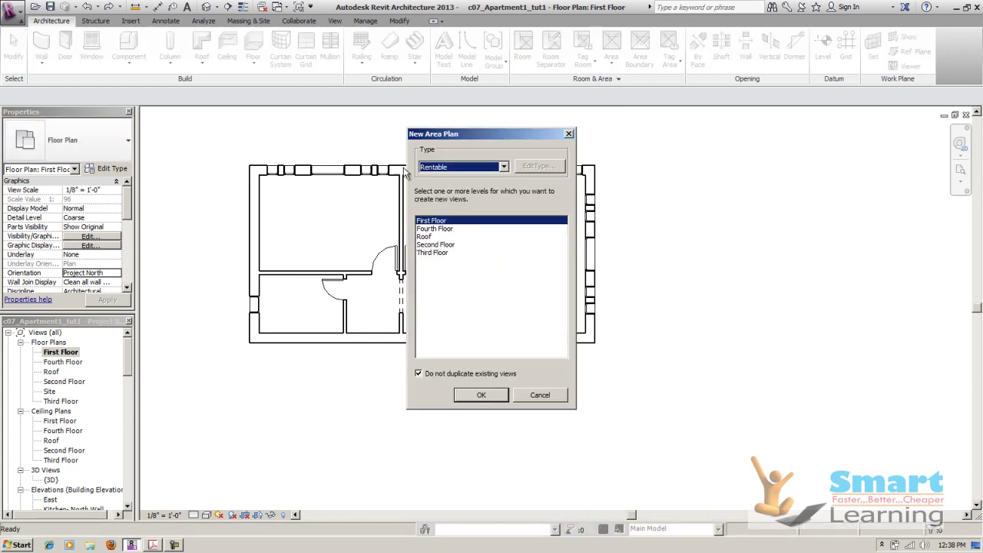
pyautogui.click(450, 174)
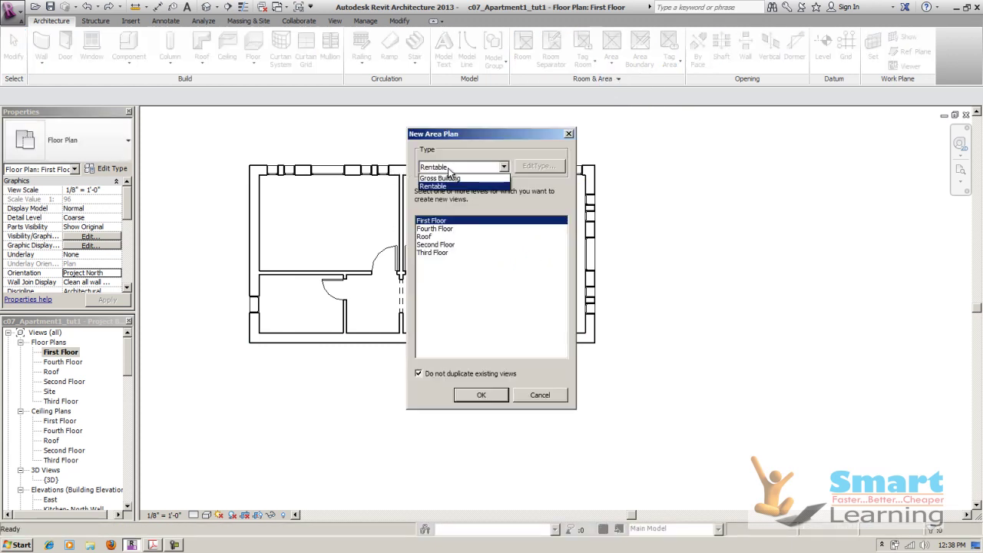
pyautogui.click(450, 182)
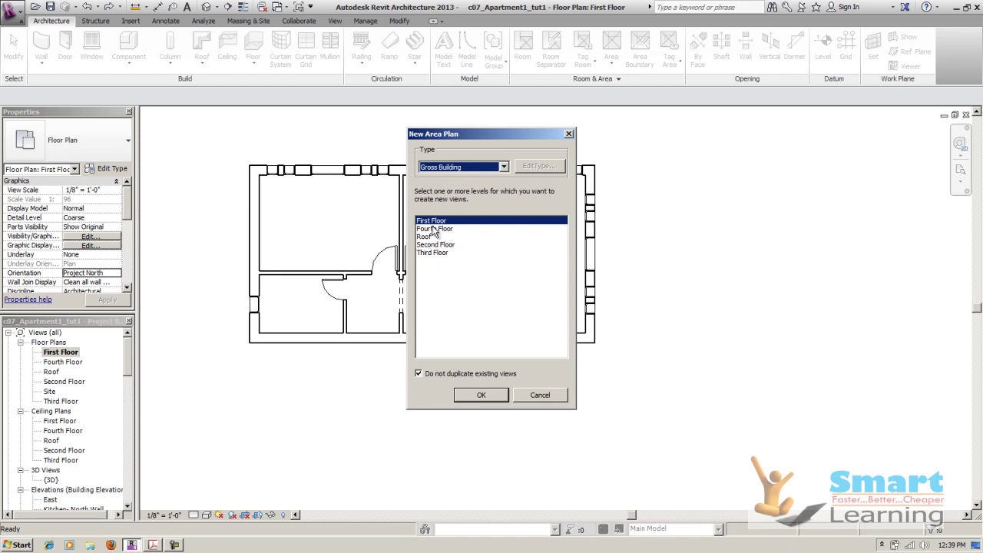
pyautogui.click(473, 396)
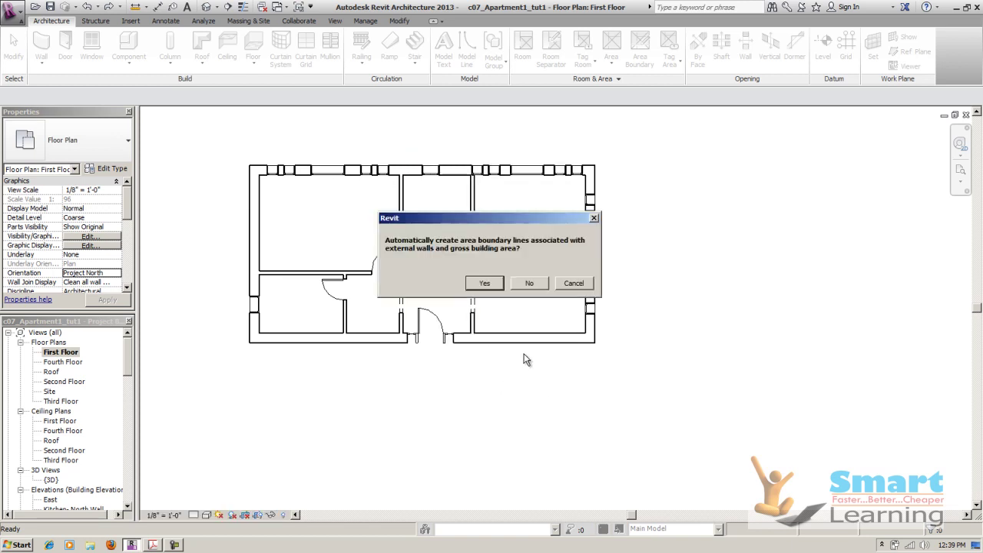
pyautogui.click(485, 283)
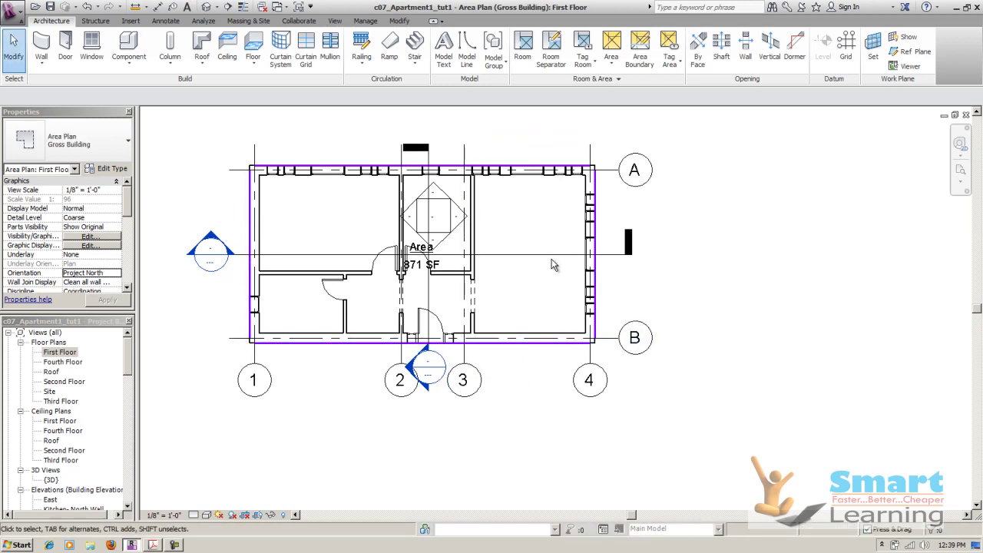
# Look over the area tag in the gross building plan and return to the First Floor floor plan.
pyautogui.scroll(2, 395, 280)
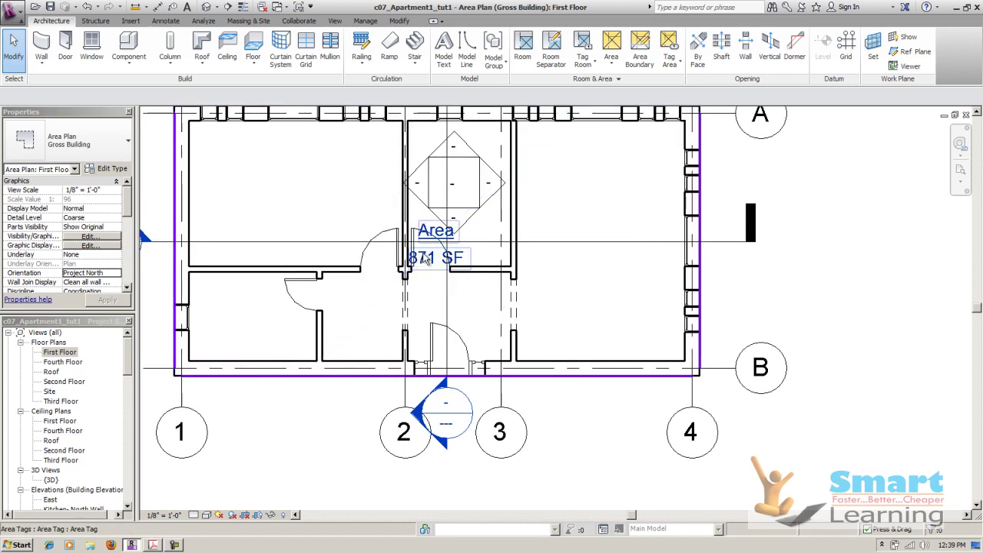
pyautogui.scroll(-1, 505, 269)
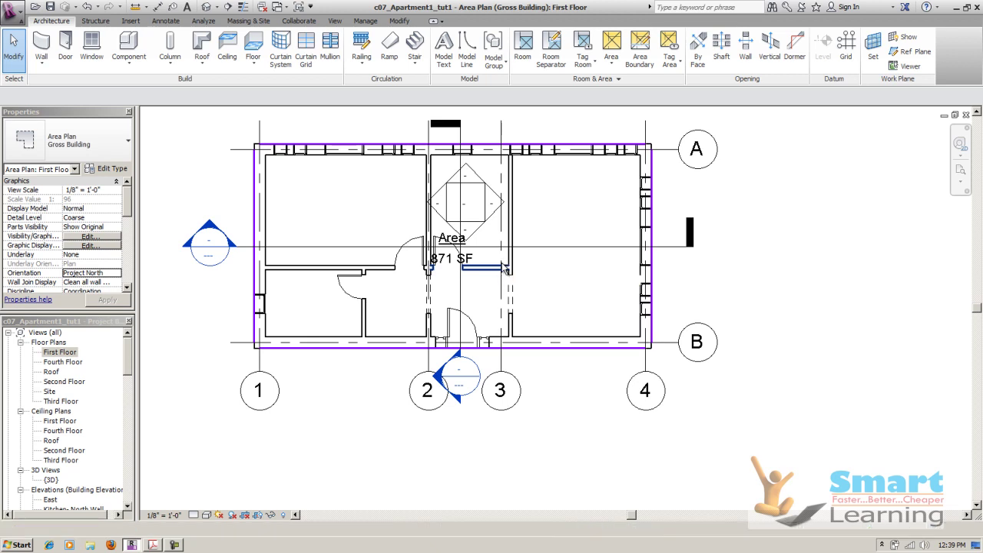
pyautogui.hotkey('ctrl', 'Tab')
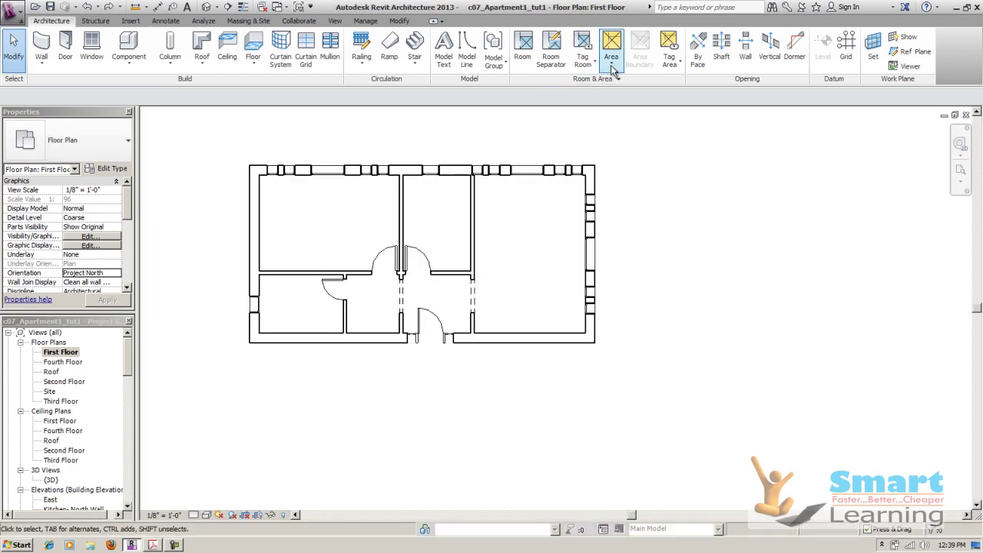
# Create a Rentable area plan for the First Floor with area boundary lines generated automatically from the external walls.
pyautogui.click(612, 65)
pyautogui.click(619, 88)
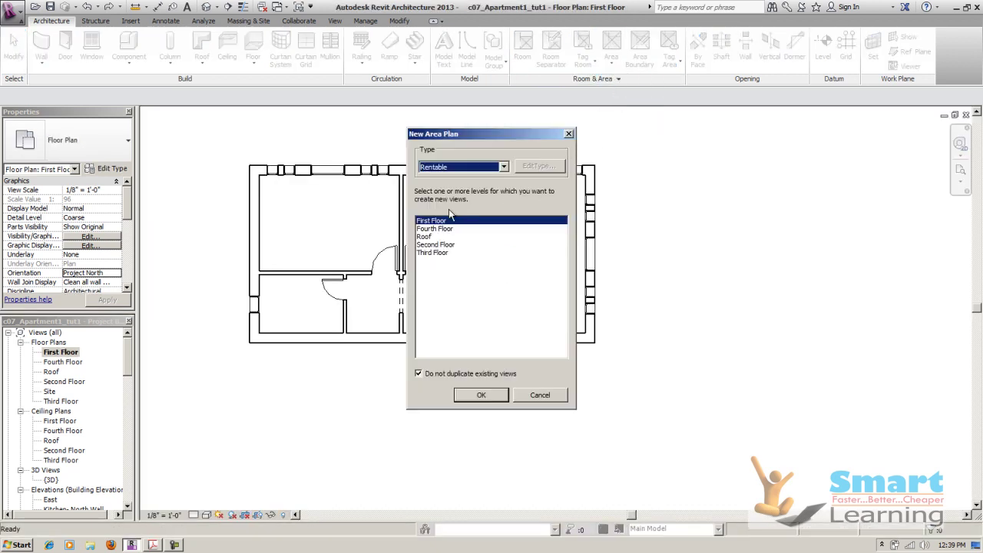
pyautogui.click(438, 168)
pyautogui.click(433, 187)
pyautogui.click(477, 395)
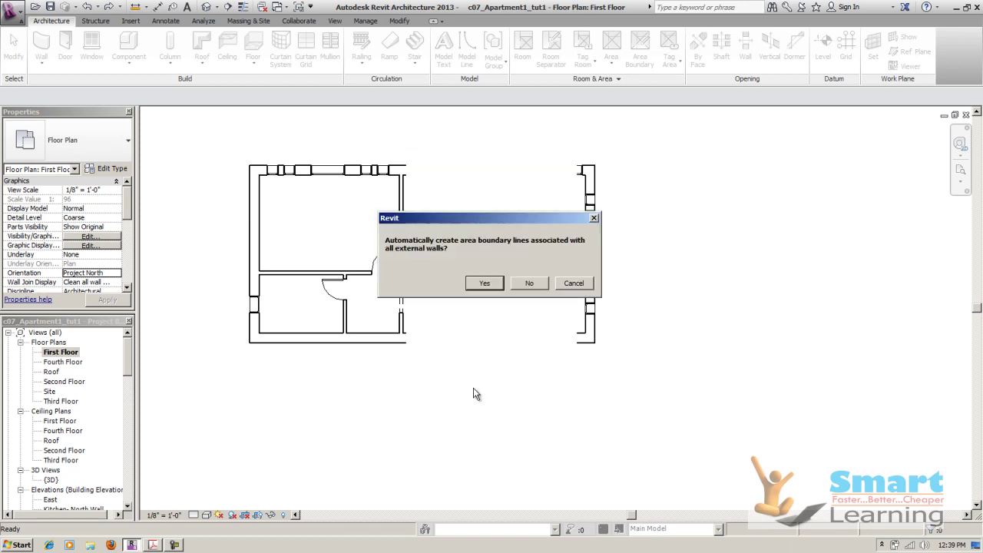
pyautogui.click(492, 288)
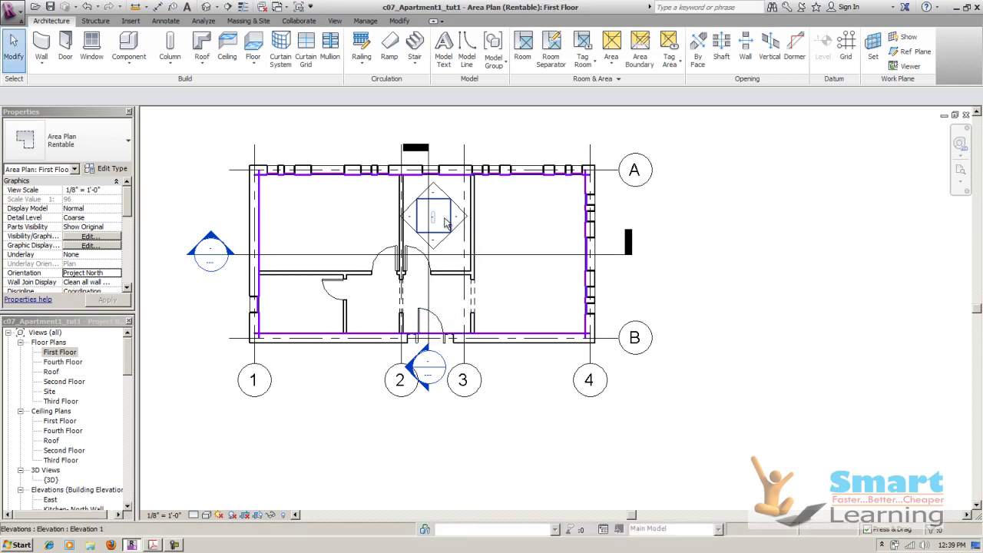
# Place an area with its tag in the large east room of the Rentable area plan.
pyautogui.scroll(2, 393, 294)
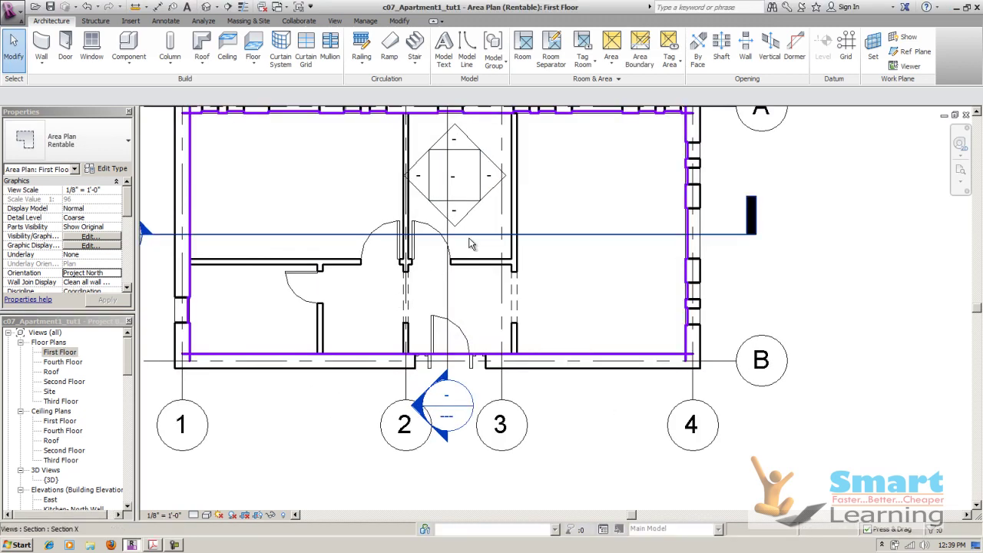
pyautogui.scroll(-2, 471, 245)
pyautogui.click(612, 61)
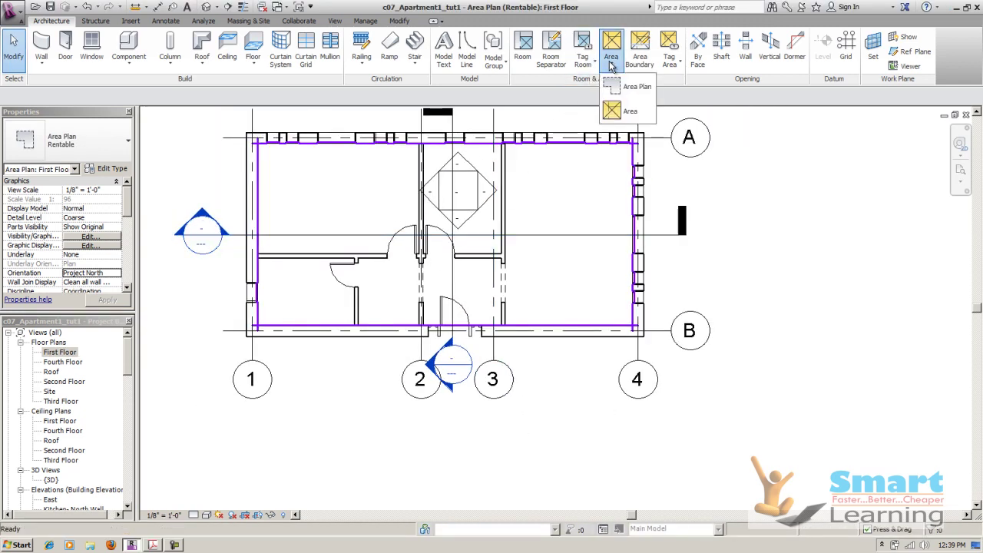
pyautogui.click(623, 112)
pyautogui.click(547, 198)
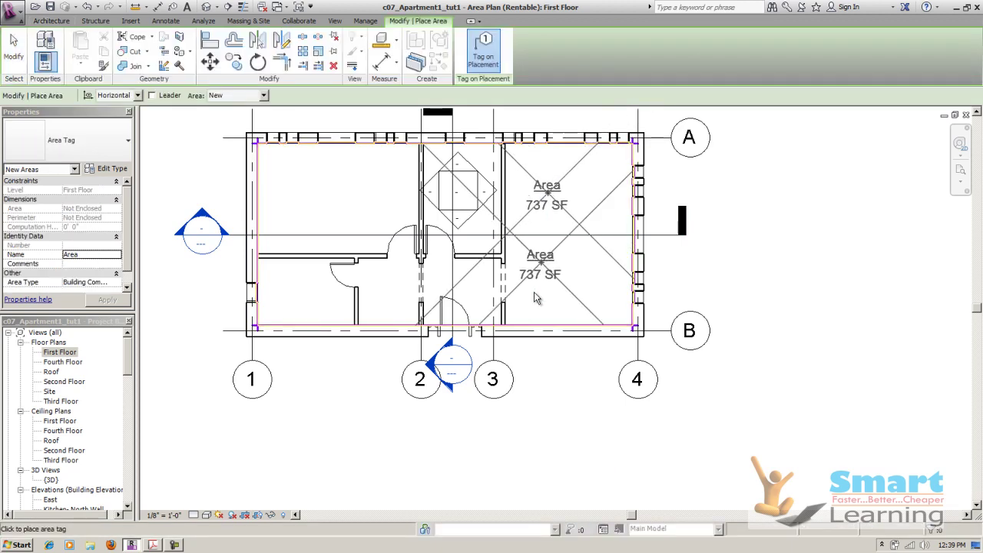
pyautogui.press('Escape')
pyautogui.press('Escape')
pyautogui.scroll(-1, 522, 381)
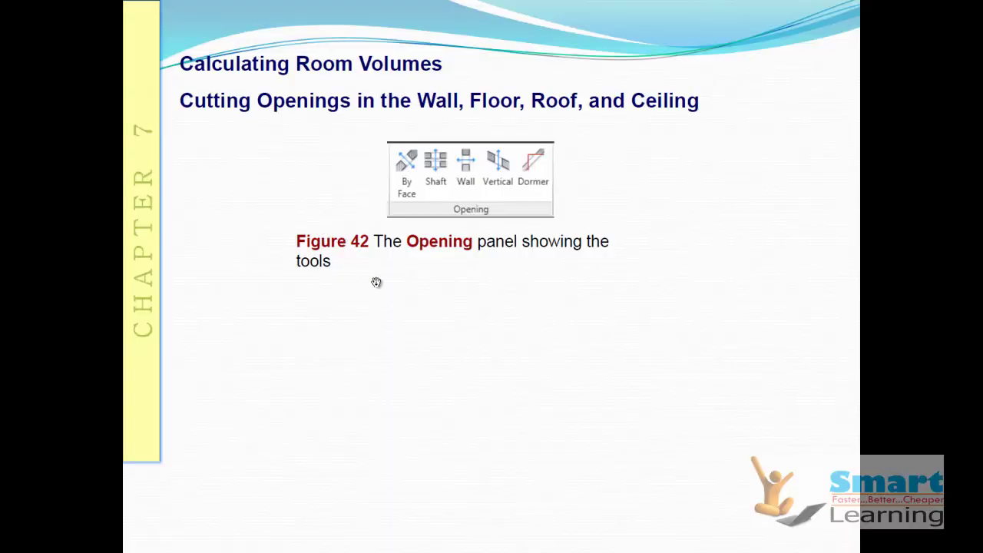
pyautogui.click(431, 326)
pyautogui.click(382, 234)
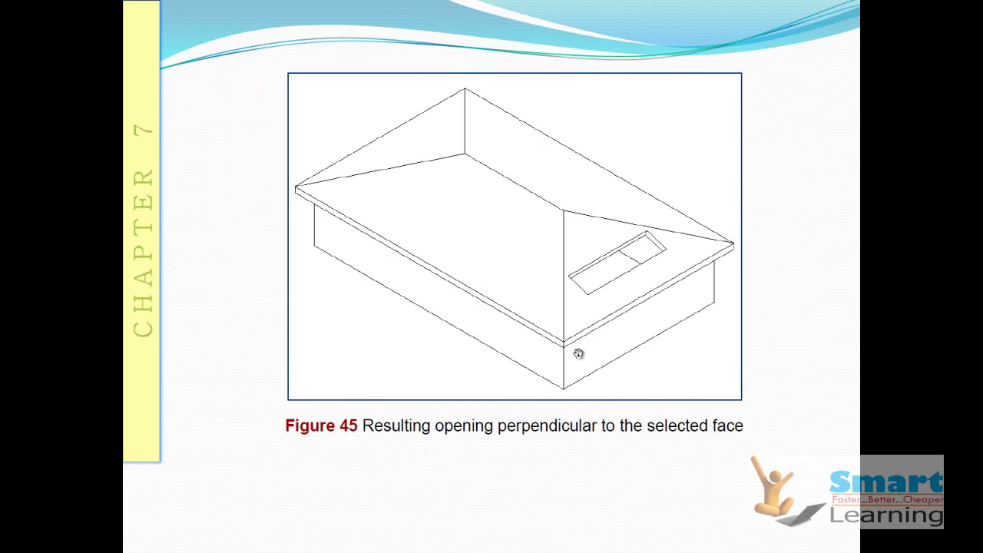
pyautogui.click(578, 353)
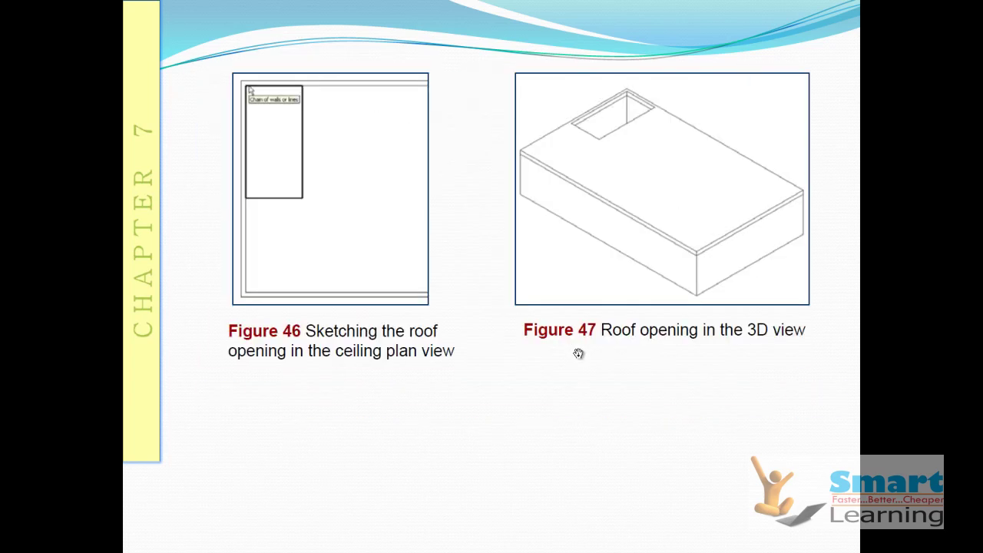
pyautogui.click(578, 353)
pyautogui.press('Left')
# Switch to the 3D view of the opening tuts project in Revit.
pyautogui.hotkey('alt', 'Tab')
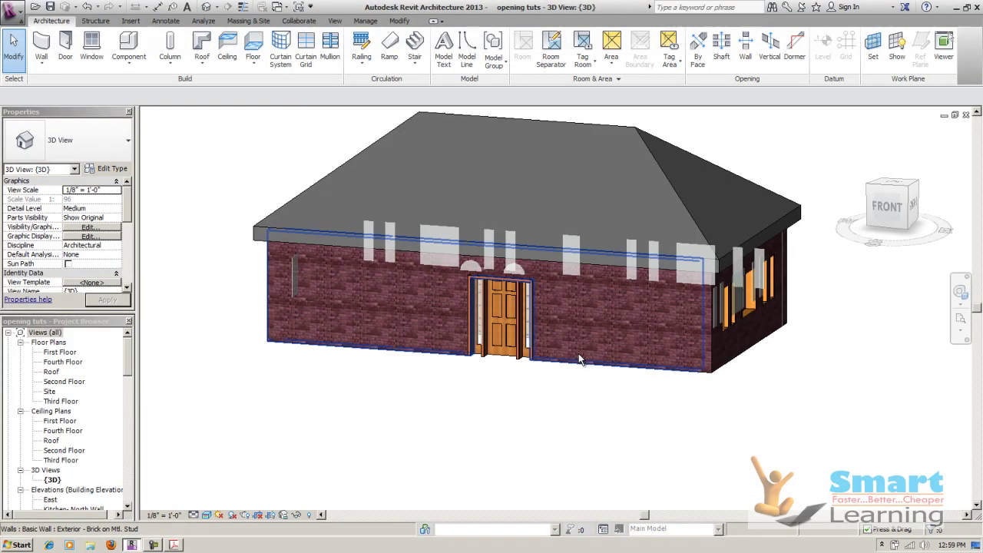
pyautogui.scroll(-1, 461, 429)
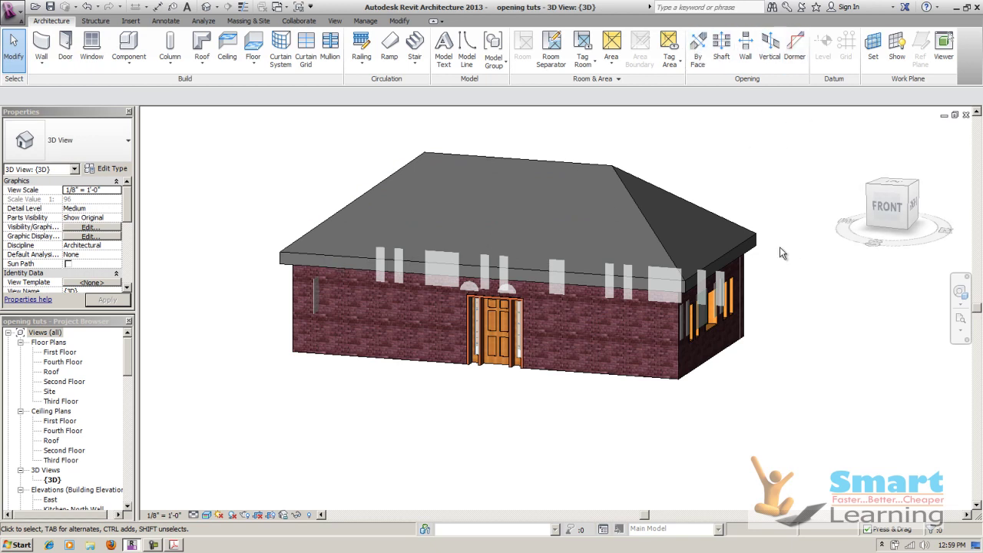
# Cut a By Face opening in the roof's rear slope from a rectangular boundary about 11' 6" wide, sketched in the front view.
pyautogui.click(696, 54)
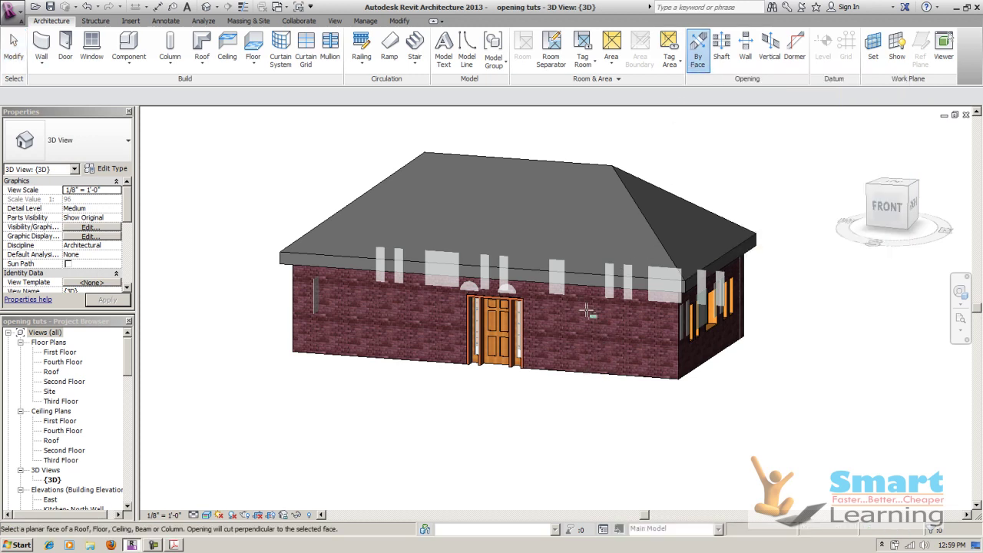
pyautogui.click(524, 159)
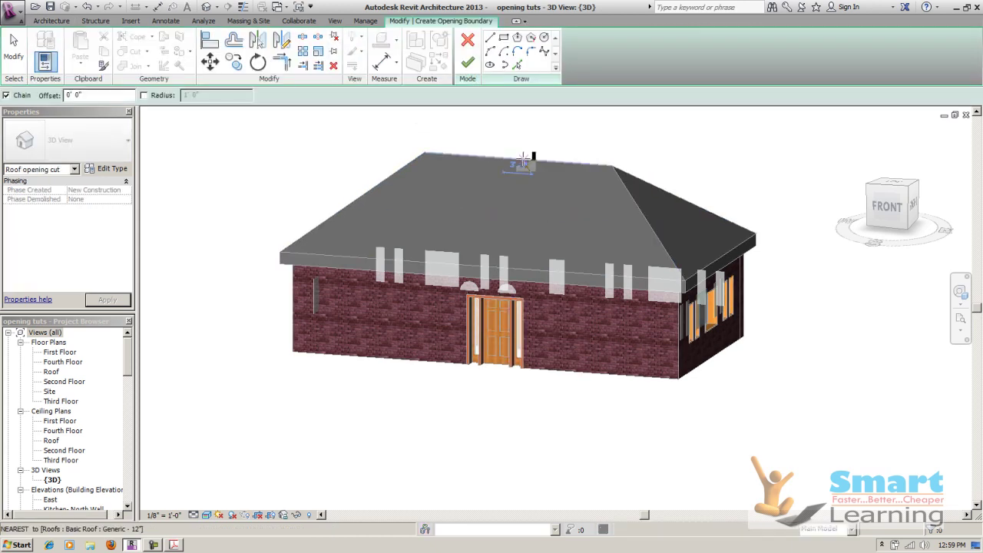
pyautogui.rightClick(574, 126)
pyautogui.click(596, 146)
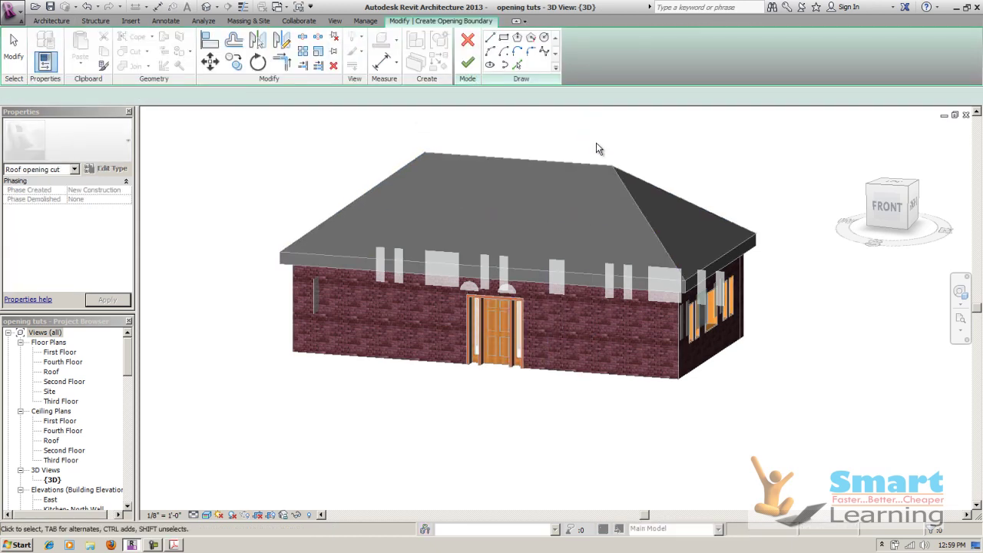
pyautogui.click(891, 214)
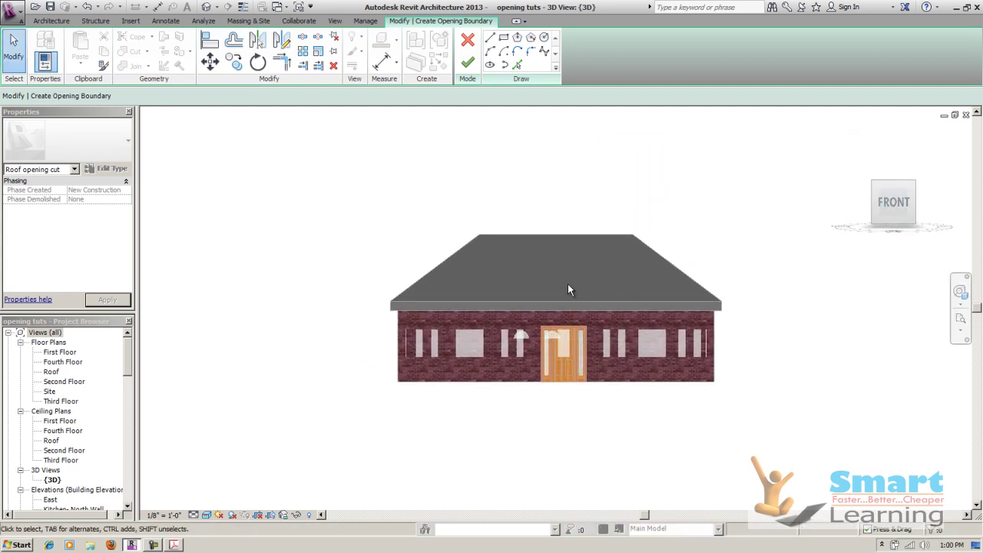
pyautogui.click(503, 37)
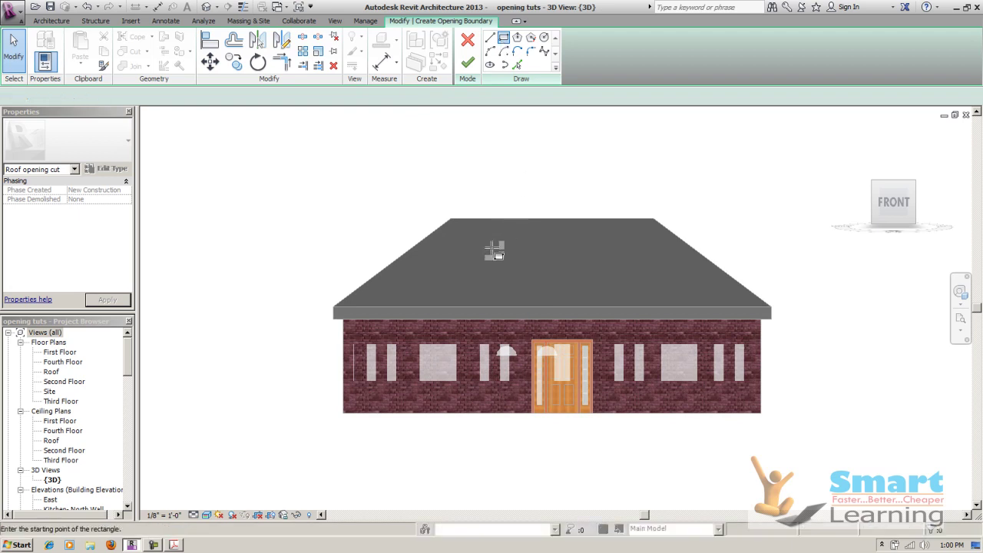
pyautogui.click(507, 266)
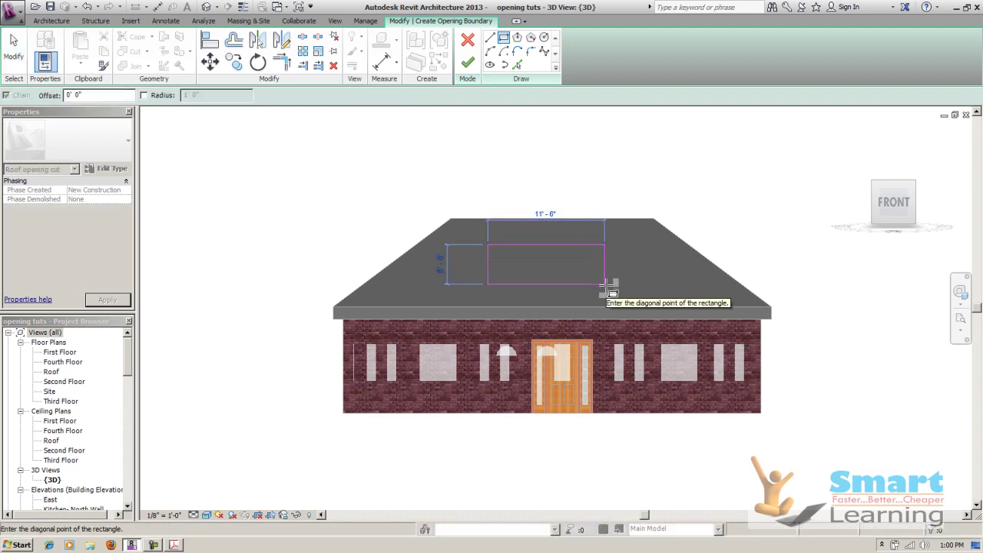
pyautogui.rightClick(613, 166)
pyautogui.click(634, 170)
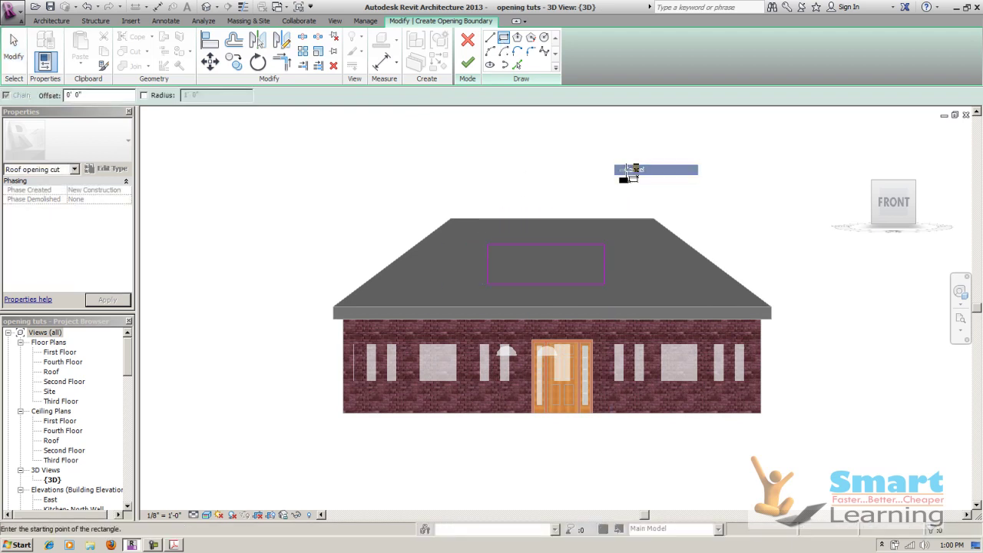
pyautogui.click(468, 62)
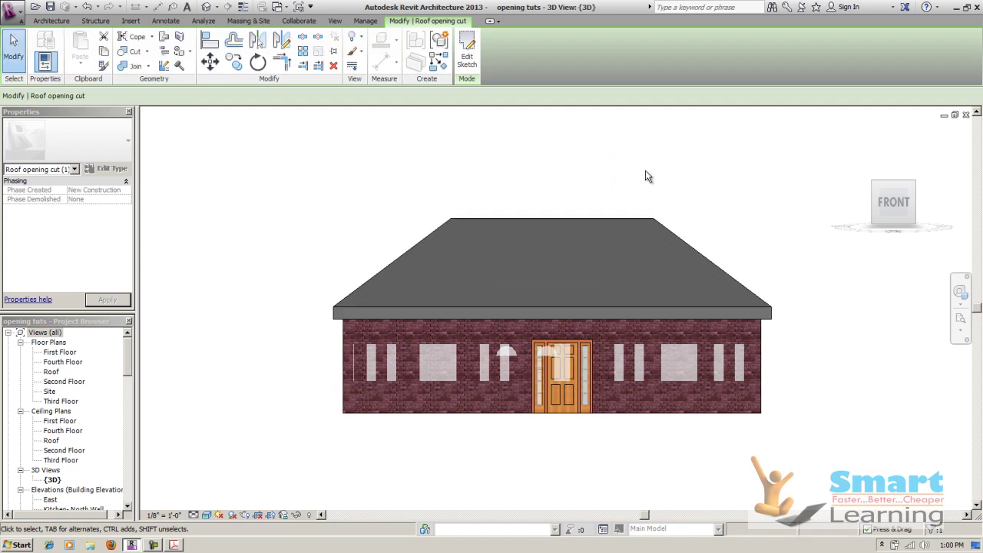
# Inspect the roof opening in 3D from the home view and from the right side of the house.
pyautogui.click(330, 22)
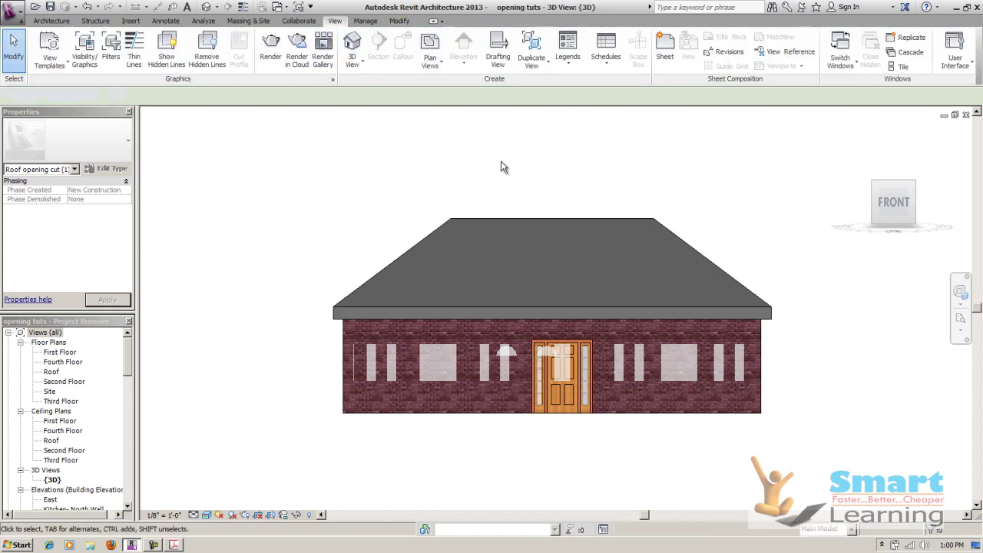
pyautogui.click(665, 178)
pyautogui.click(856, 137)
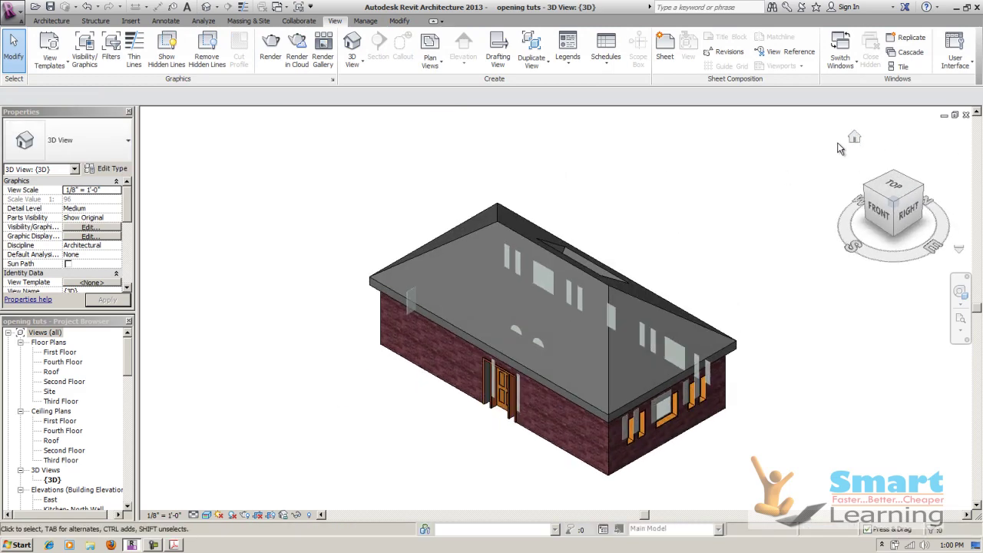
pyautogui.keyDown('shift'); pyautogui.moveTo(734, 267); pyautogui.dragTo(672, 231, button='middle'); pyautogui.keyUp('shift')
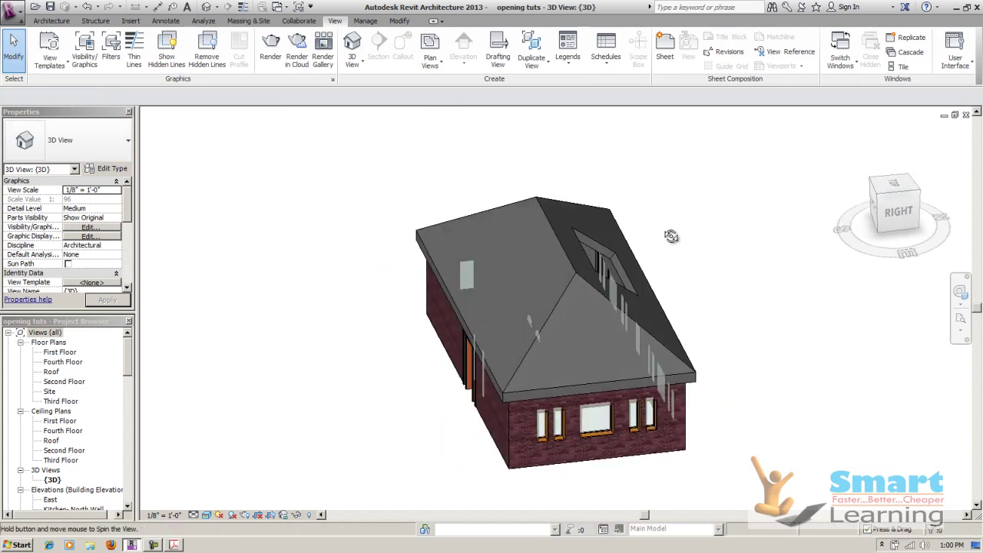
pyautogui.click(607, 251)
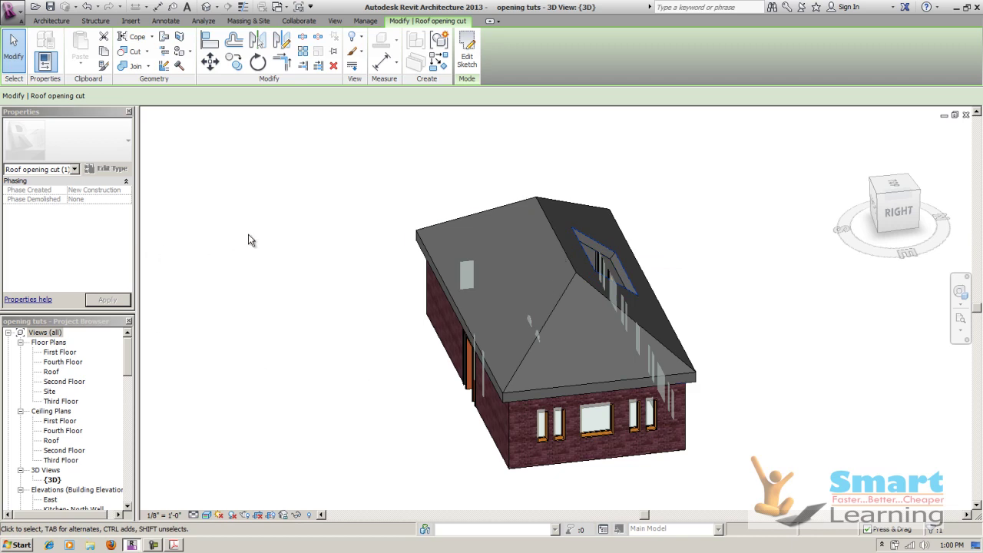
pyautogui.click(449, 157)
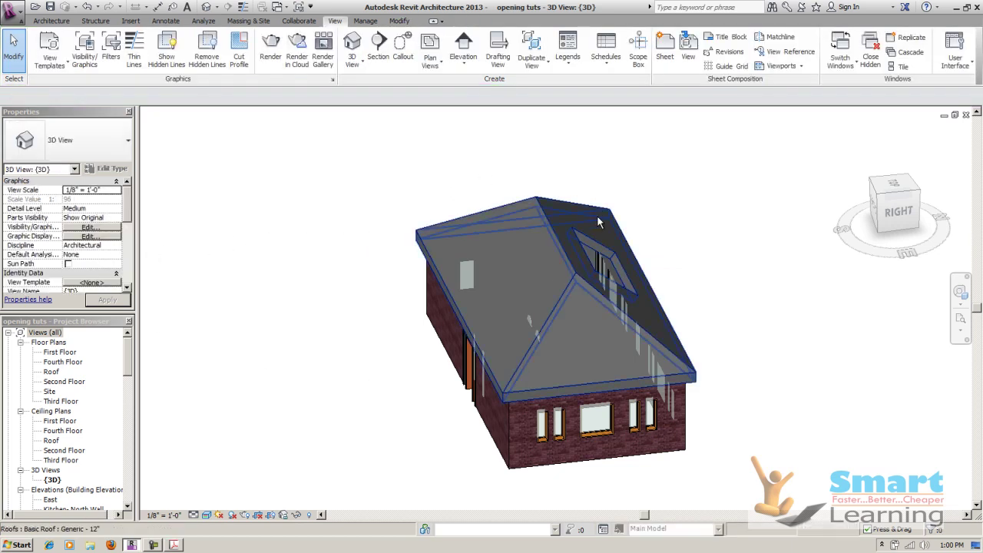
# Open the roof opening's boundary sketch for editing, return to the home view and finish the sketch.
pyautogui.click(619, 253)
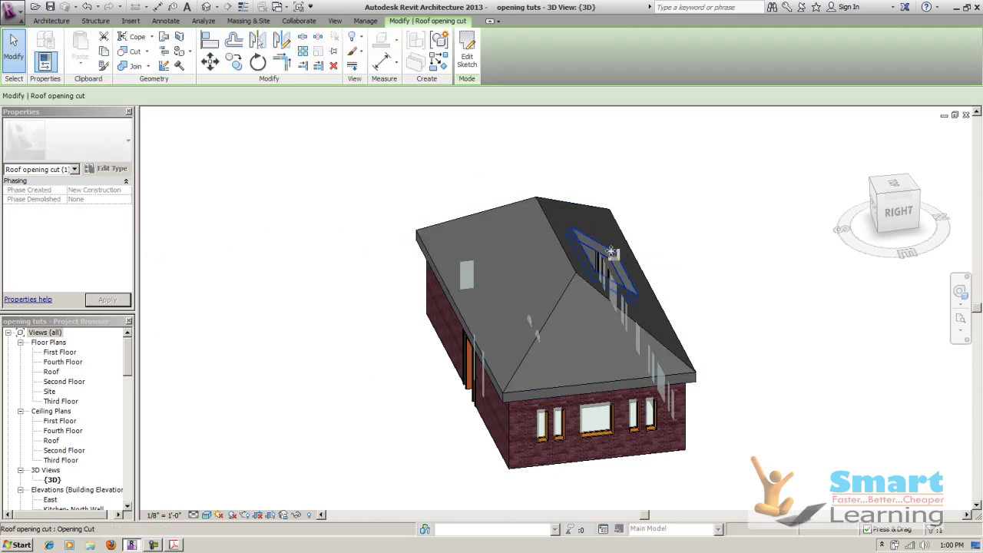
pyautogui.click(466, 62)
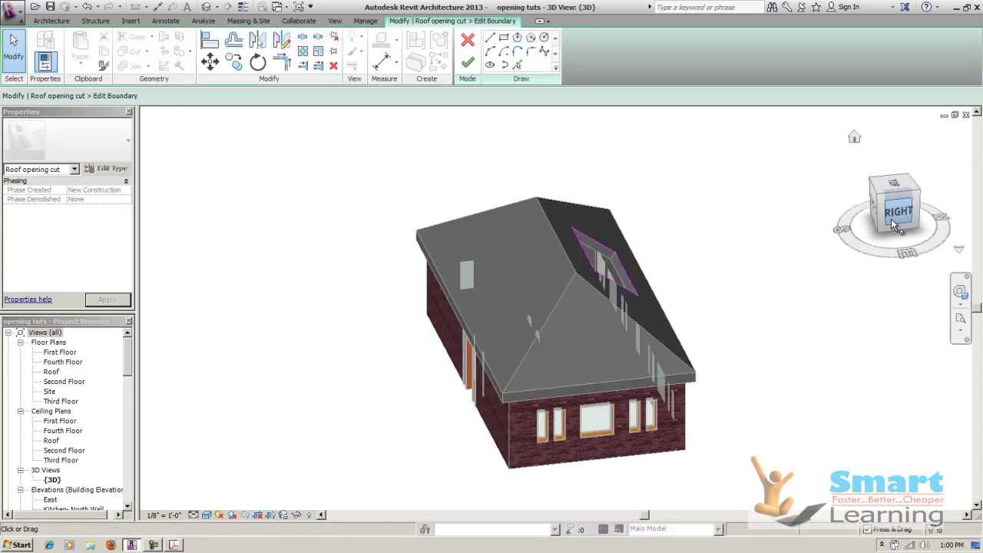
pyautogui.click(853, 138)
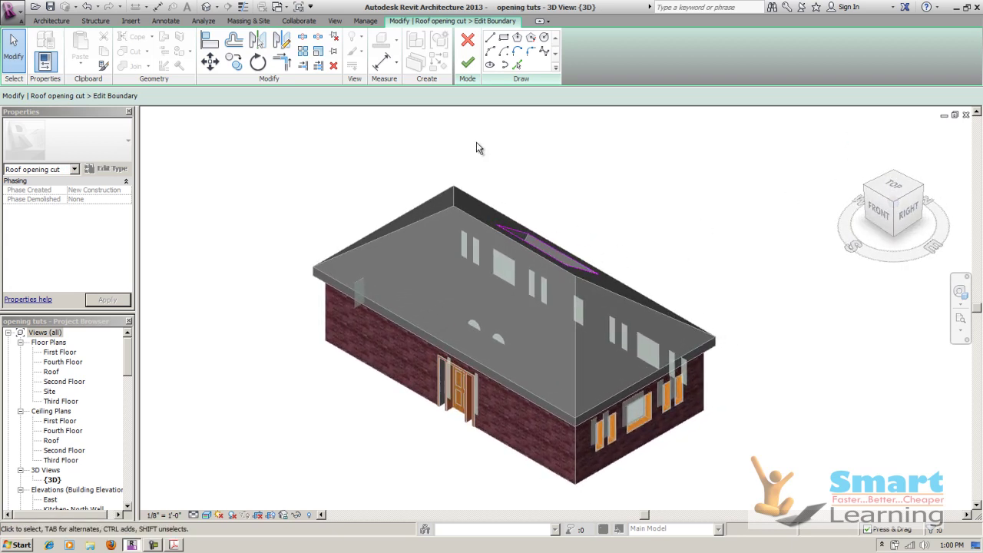
pyautogui.click(468, 62)
pyautogui.click(685, 225)
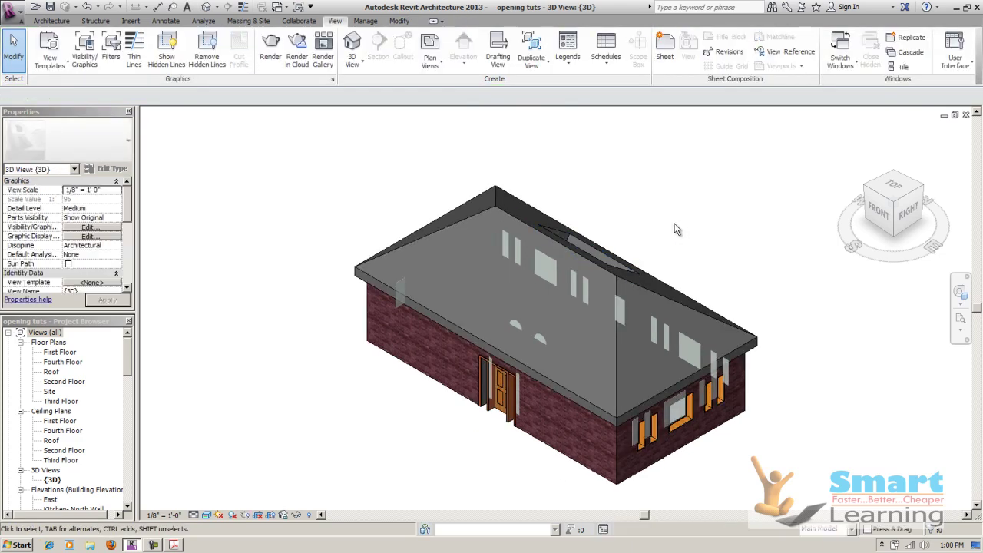
# Undo the roof opening back to its boundary sketch and discard the opening cut.
pyautogui.doubleClick(672, 228)
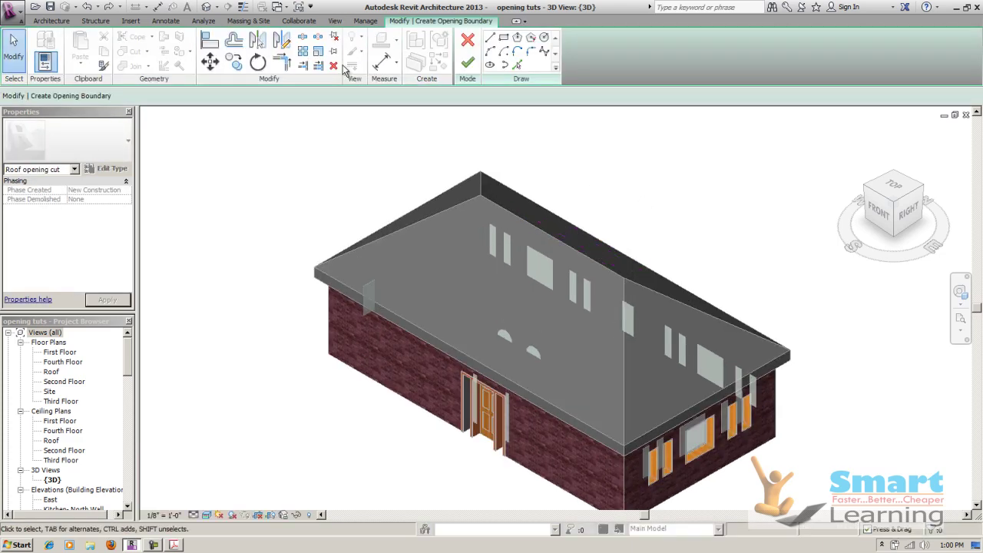
pyautogui.click(470, 41)
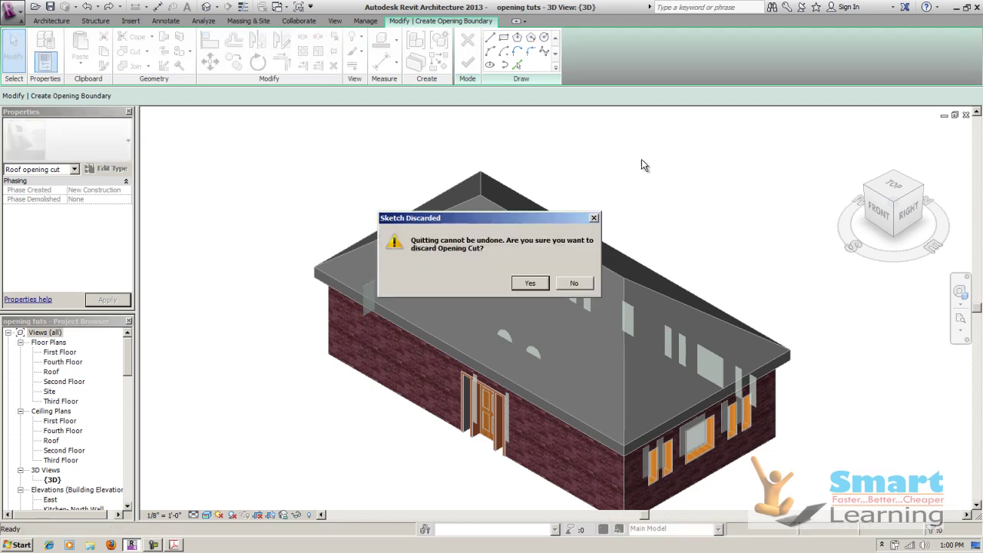
pyautogui.click(533, 283)
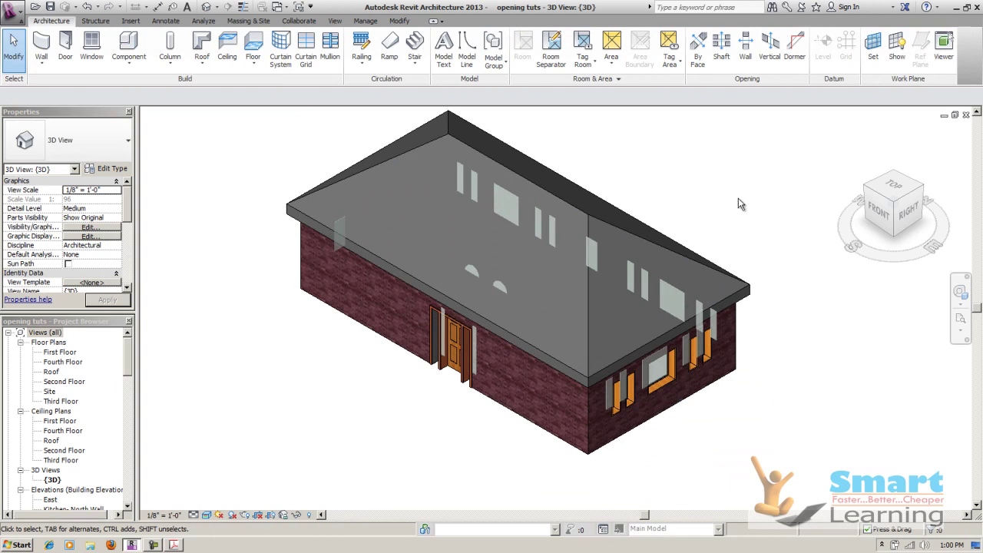
# Cut a shaft opening through the roof's west slope from a rectangular boundary about 6' 6" by 5' 0", sketched in the top view.
pyautogui.click(720, 49)
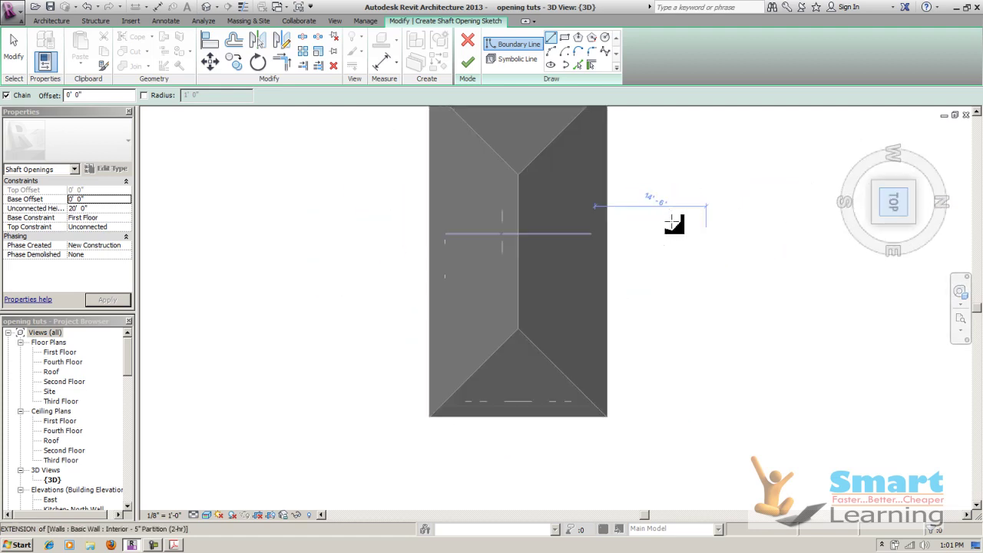
pyautogui.click(565, 39)
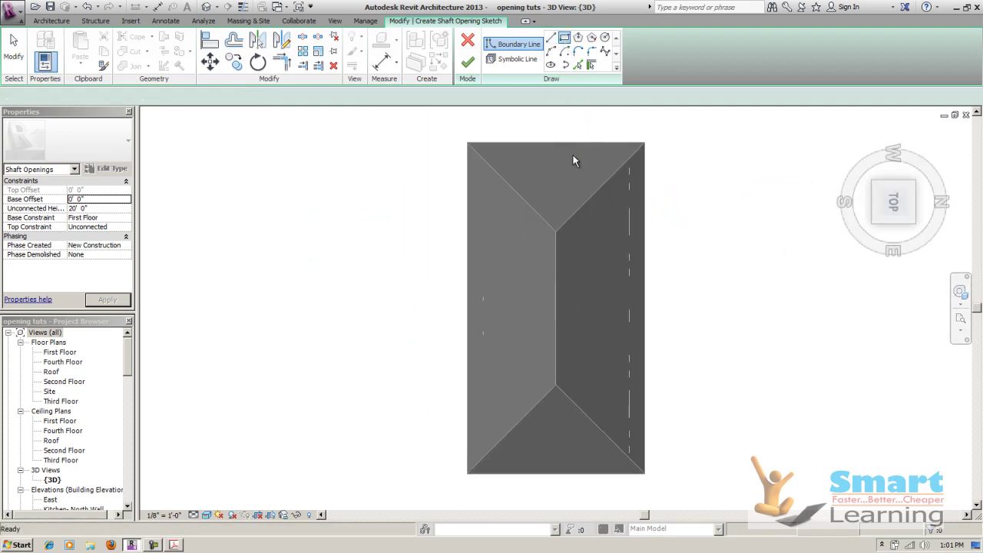
pyautogui.click(529, 155)
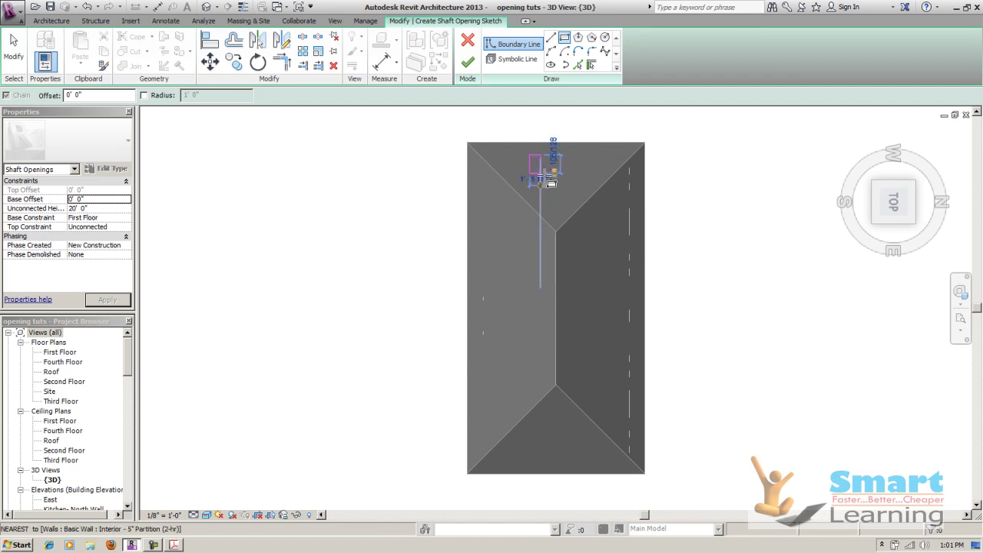
pyautogui.click(580, 192)
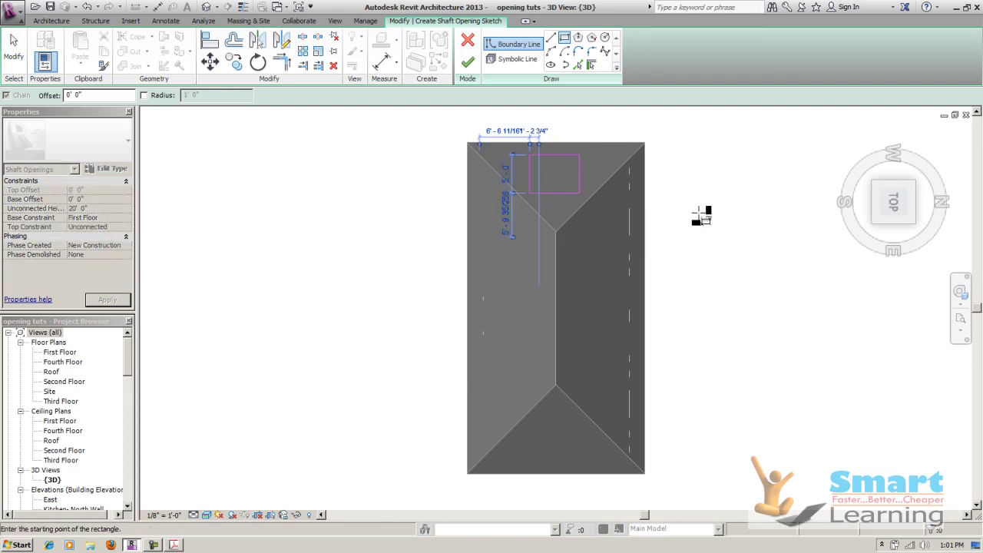
pyautogui.press('Escape')
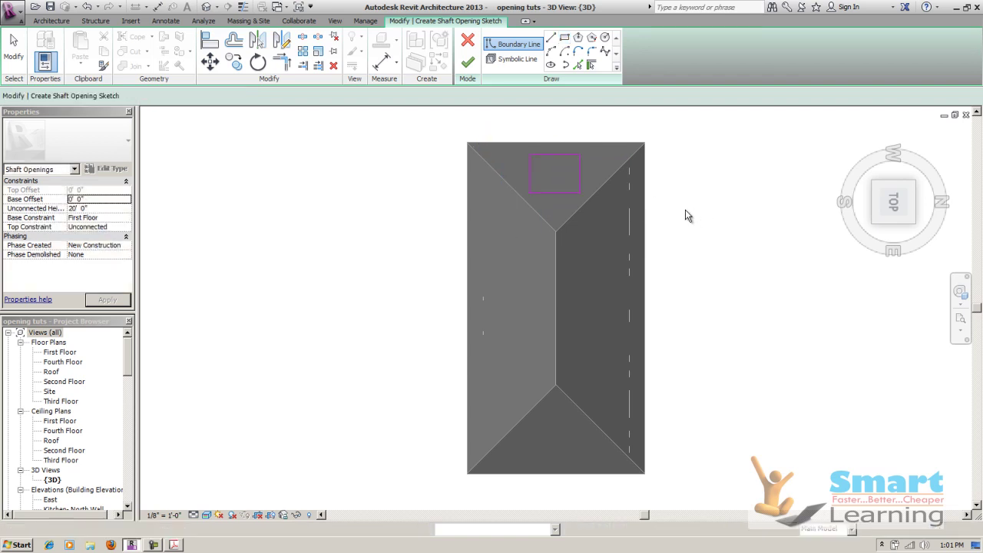
pyautogui.click(564, 156)
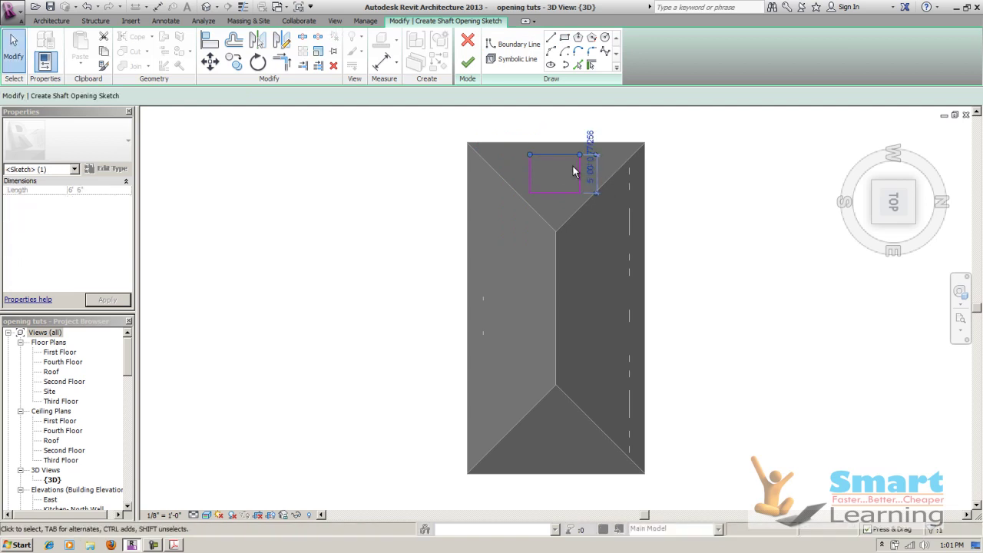
pyautogui.click(591, 164)
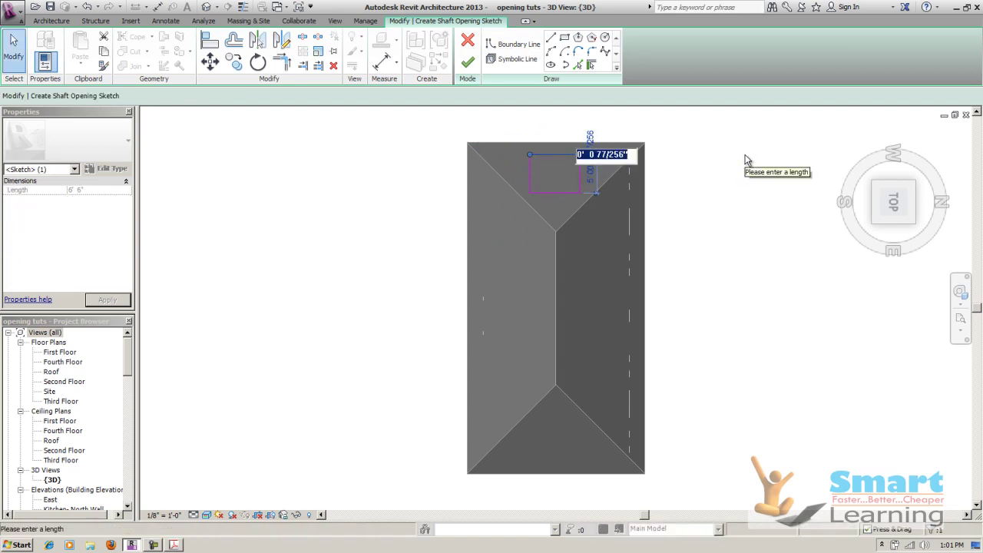
pyautogui.press('Escape')
pyautogui.click(467, 61)
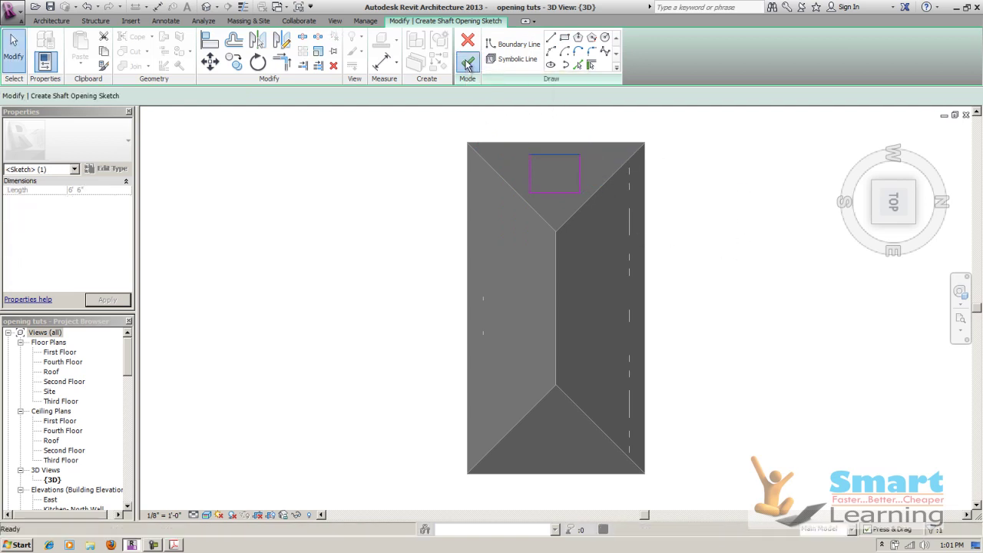
pyautogui.click(402, 213)
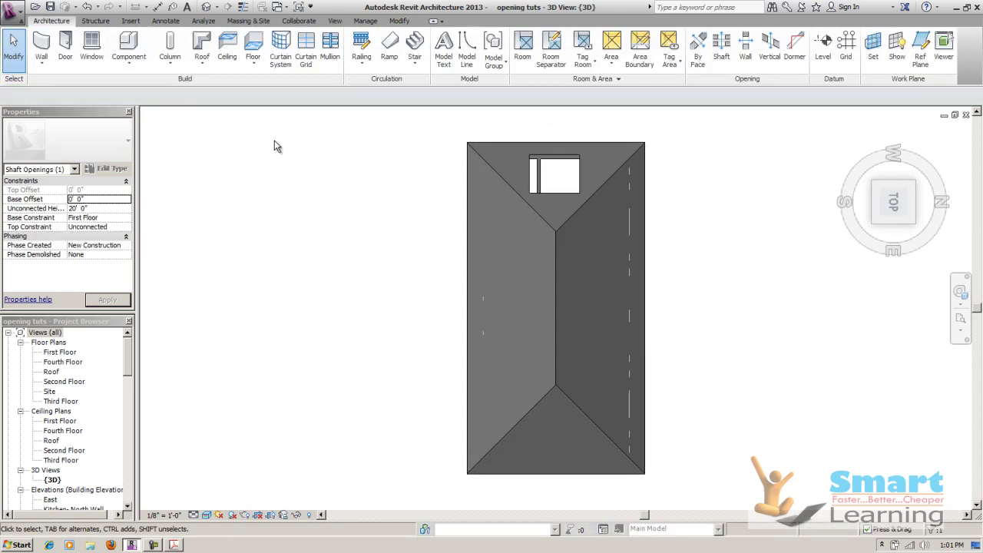
# Extend the shaft opening upward from the home 3D view to an unconnected height of about 36' 2", and inspect the roof cut.
pyautogui.click(335, 20)
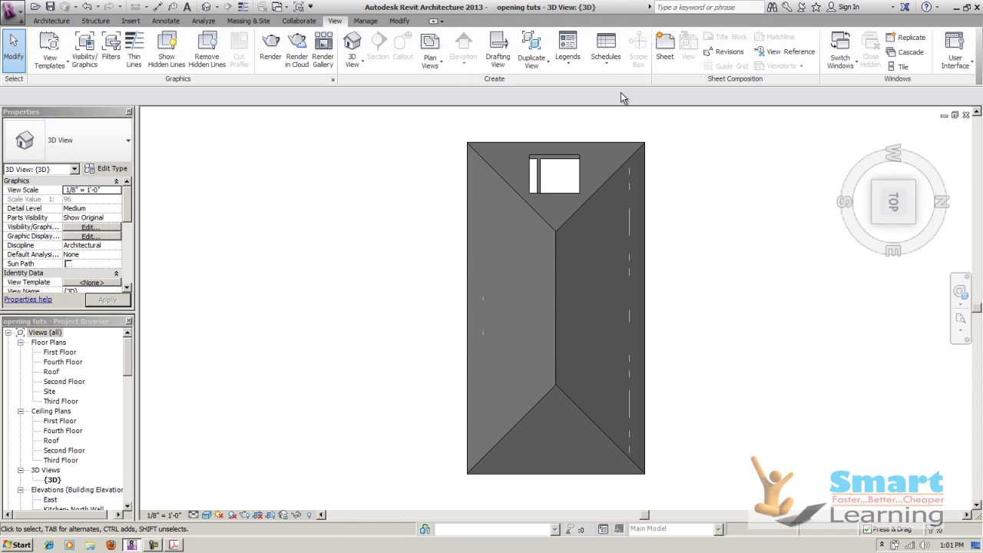
pyautogui.click(854, 139)
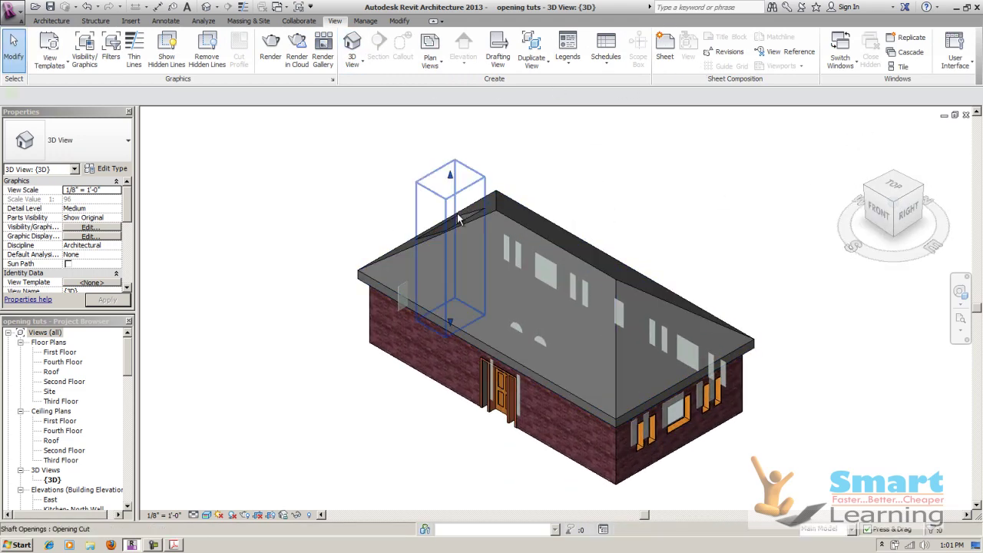
pyautogui.click(457, 214)
pyautogui.moveTo(451, 176); pyautogui.dragTo(456, 14)
pyautogui.click(587, 172)
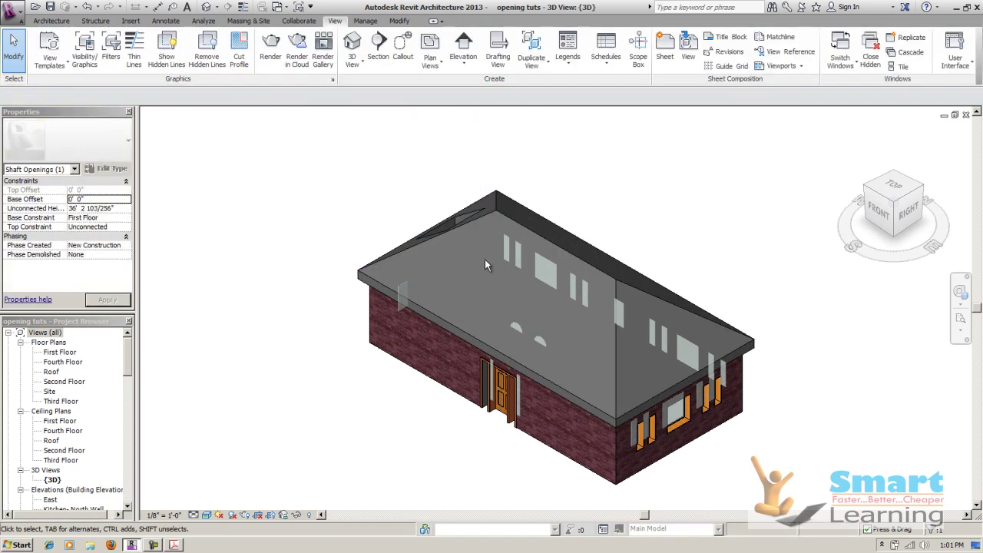
pyautogui.scroll(-2, 450, 285)
pyautogui.moveTo(376, 390); pyautogui.dragTo(507, 287, button='middle')
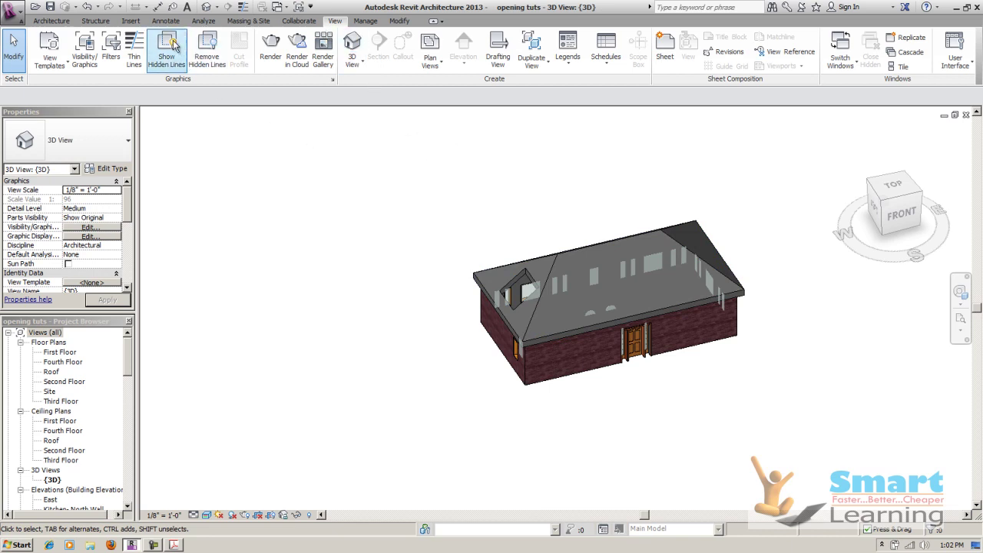
pyautogui.click(51, 20)
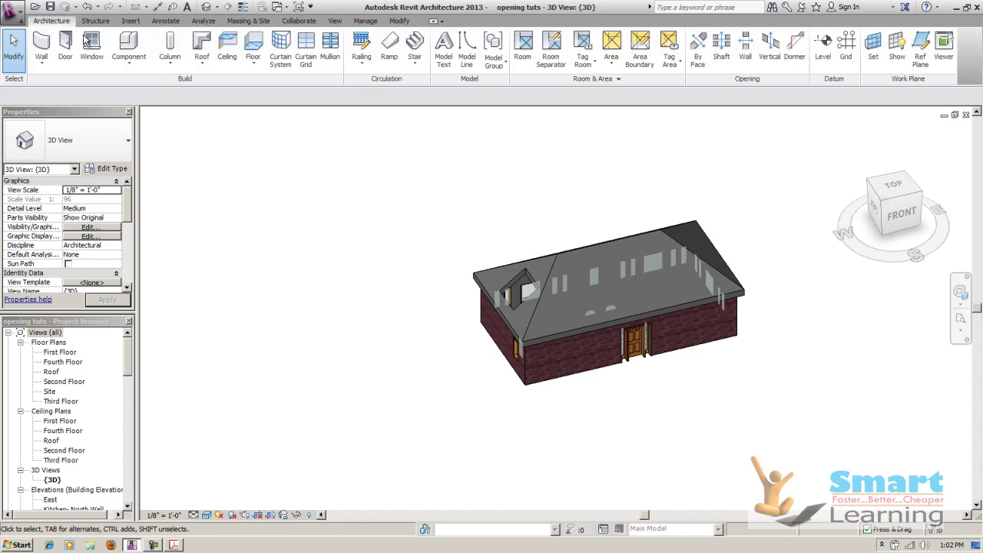
pyautogui.click(745, 68)
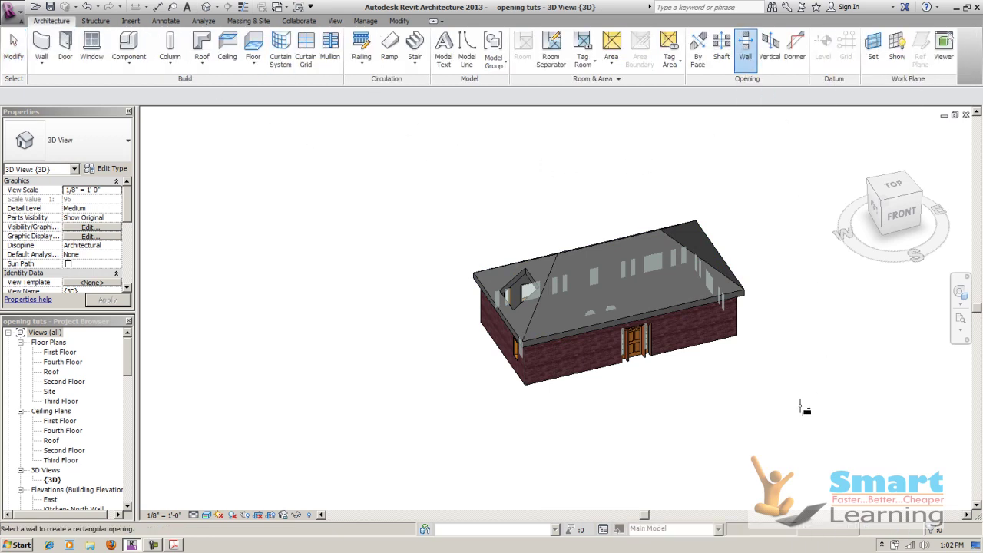
pyautogui.click(717, 344)
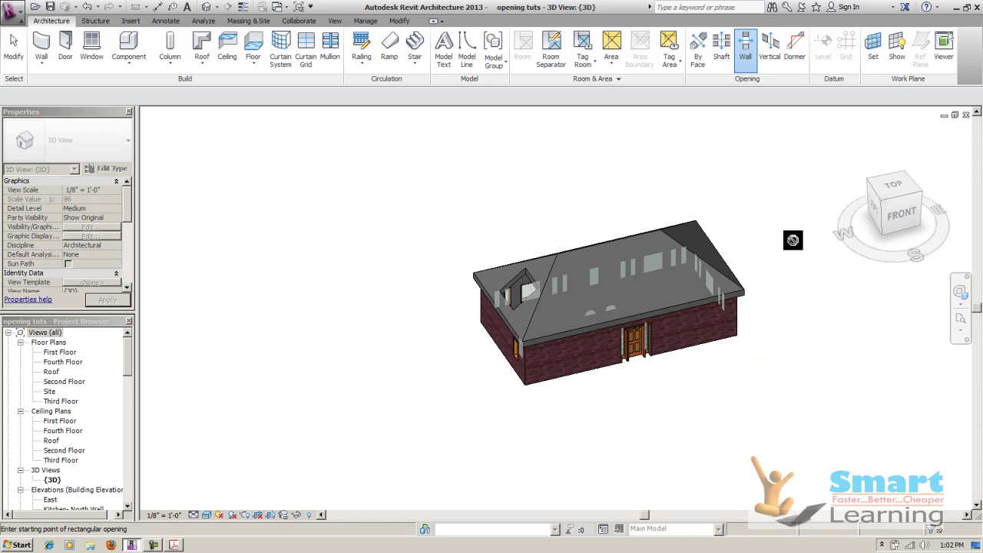
pyautogui.click(900, 213)
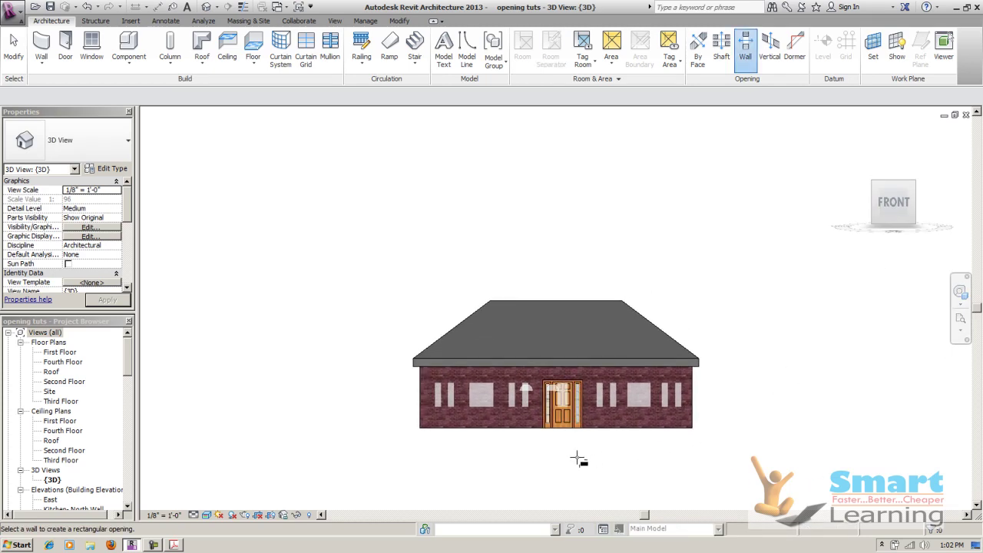
pyautogui.scroll(2, 696, 405)
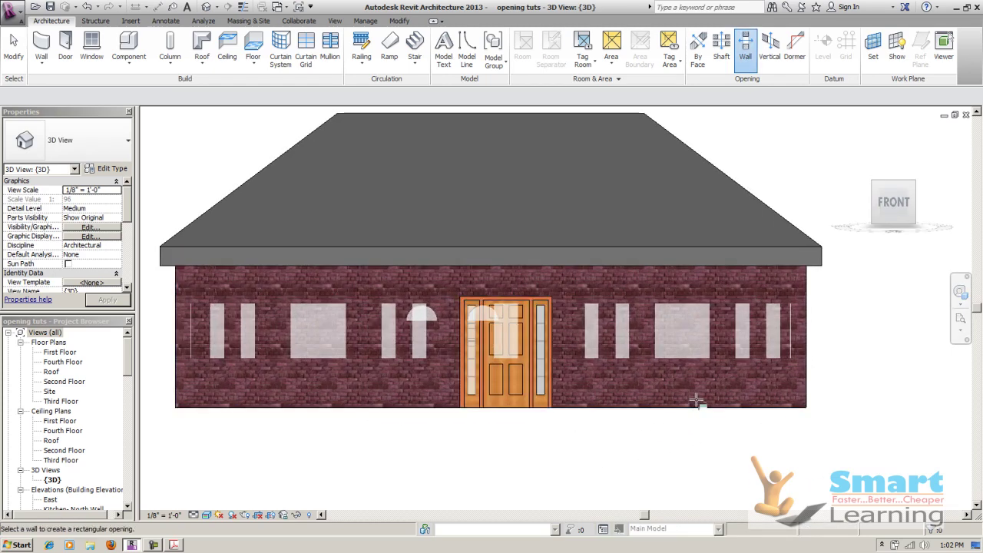
pyautogui.click(927, 204)
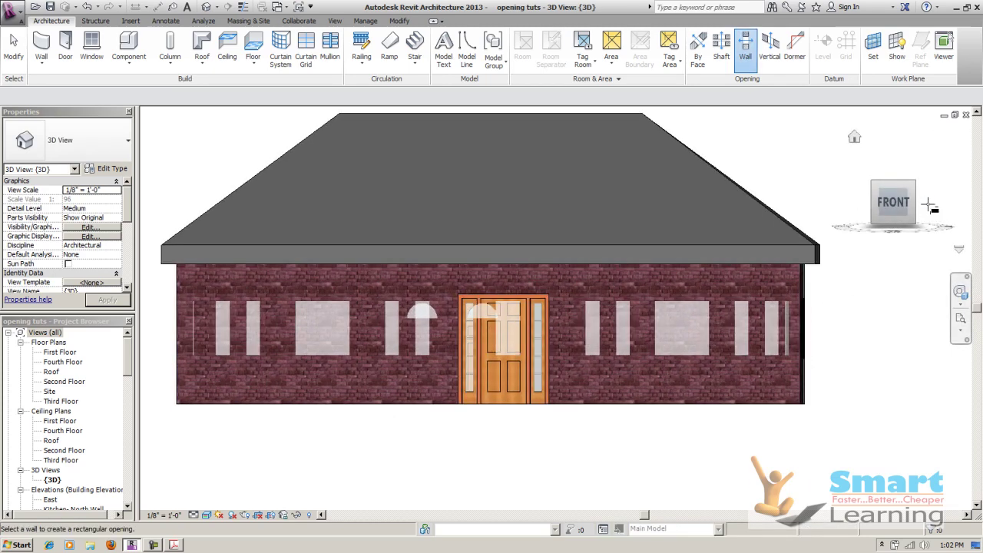
pyautogui.click(924, 197)
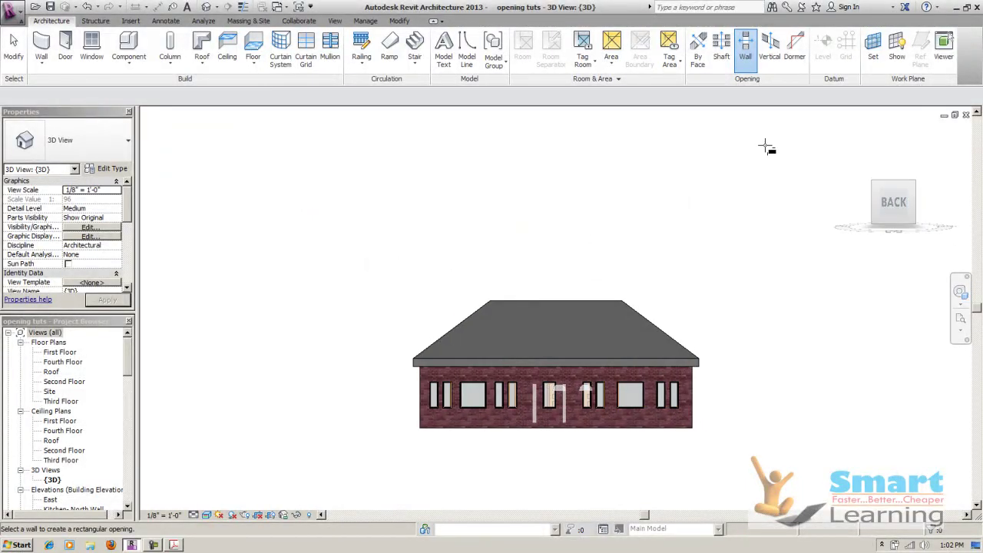
# Cut a rectangular wall opening about 7' 10" wide and 3' 2" high in the front brick wall, between the door and the right corner.
pyautogui.click(856, 138)
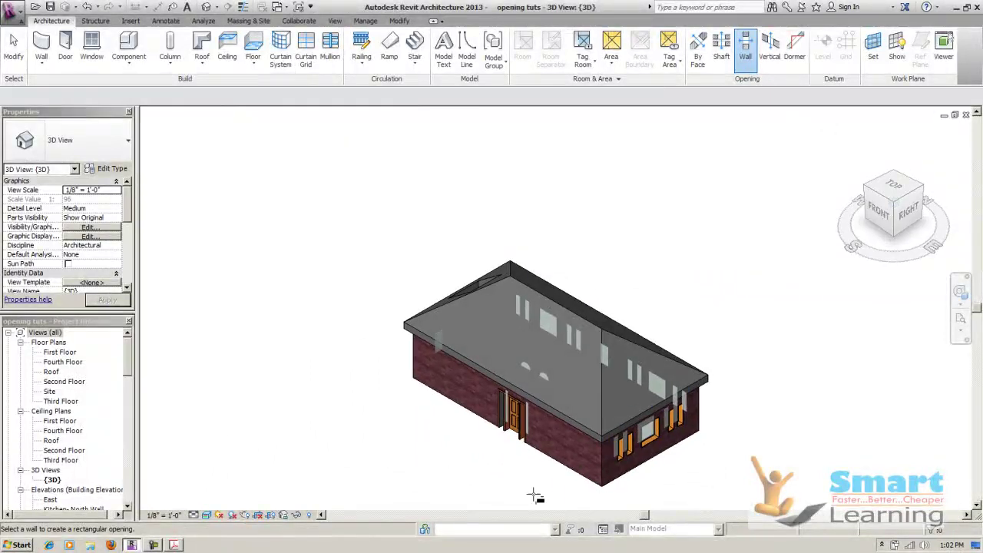
pyautogui.scroll(5, 537, 481)
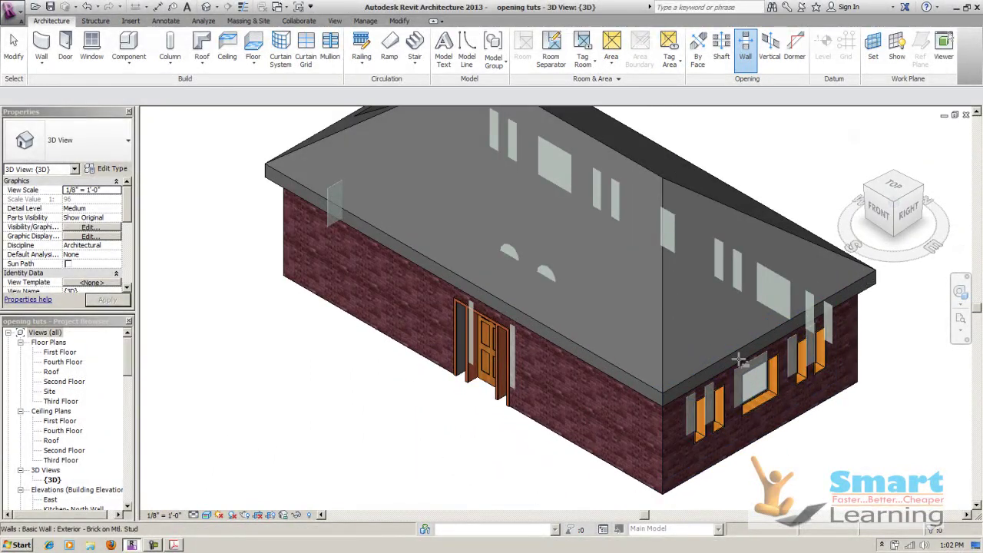
pyautogui.click(745, 58)
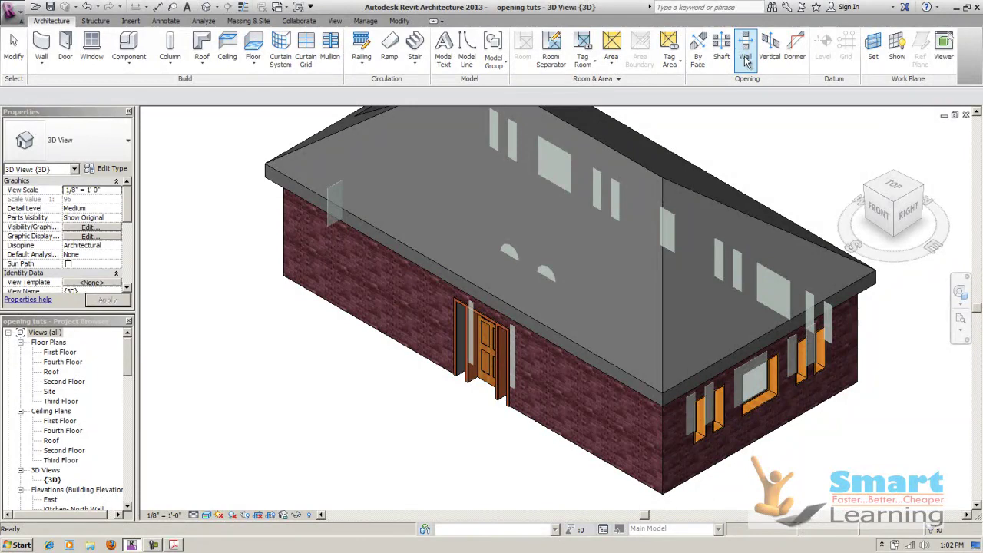
pyautogui.click(552, 421)
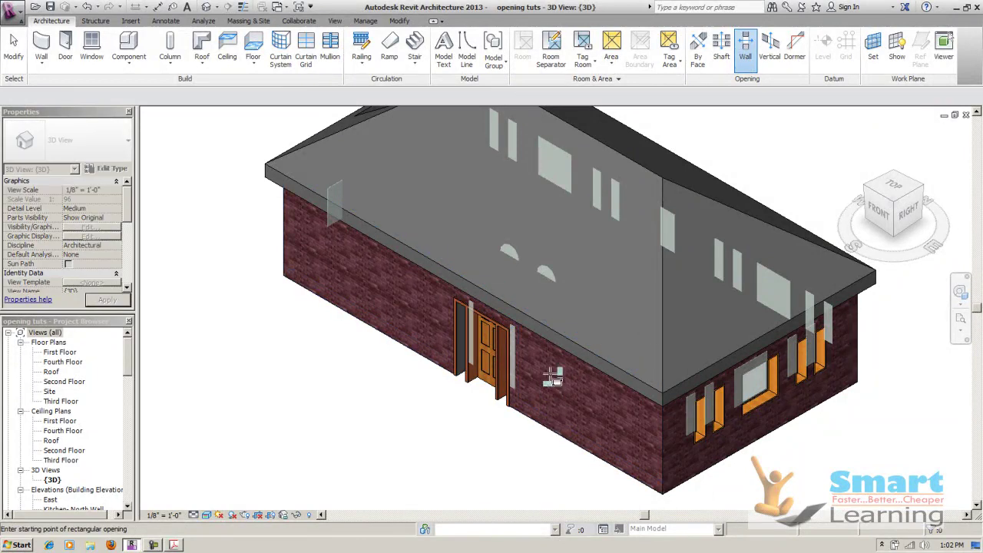
pyautogui.click(628, 453)
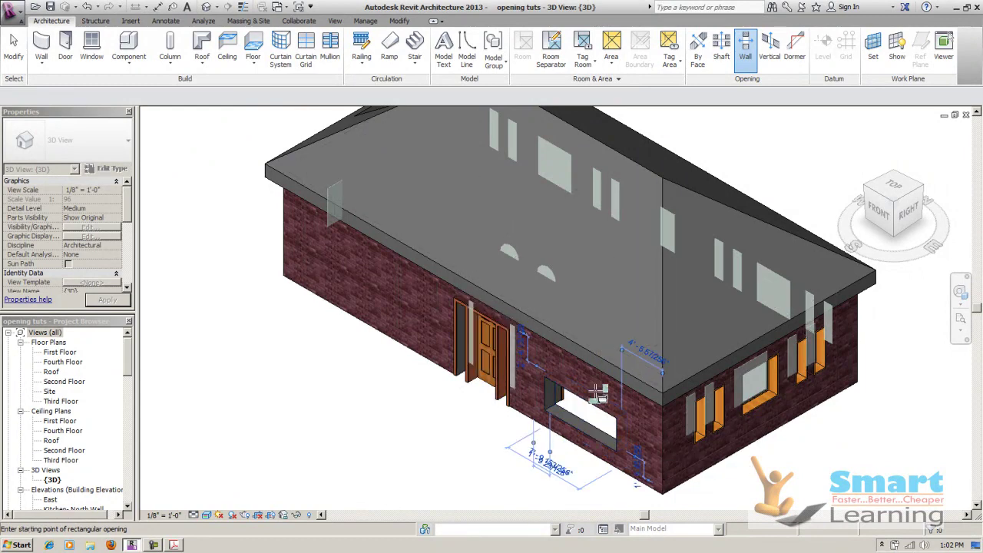
pyautogui.press('Escape')
pyautogui.press('Escape')
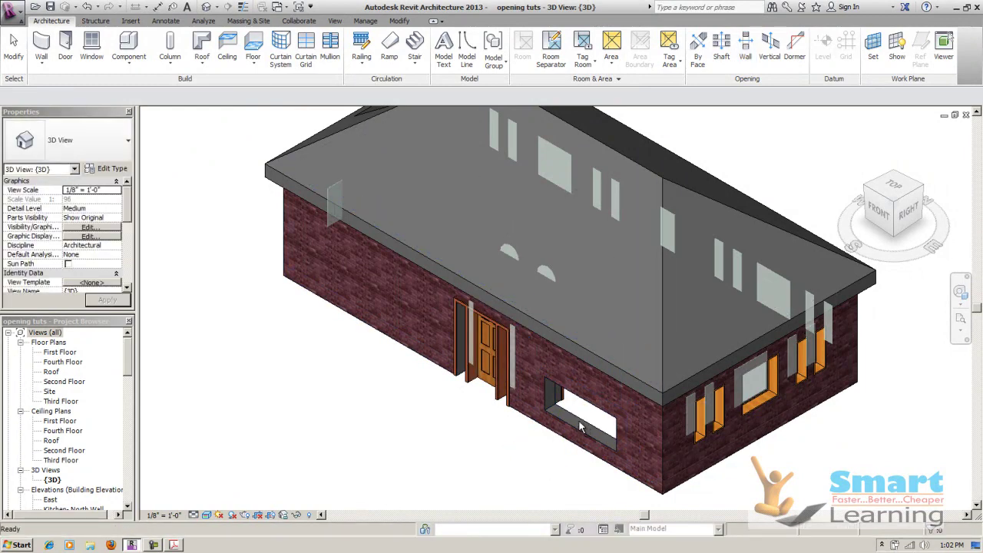
# Set the width of the new front wall opening to 7'.
pyautogui.click(581, 425)
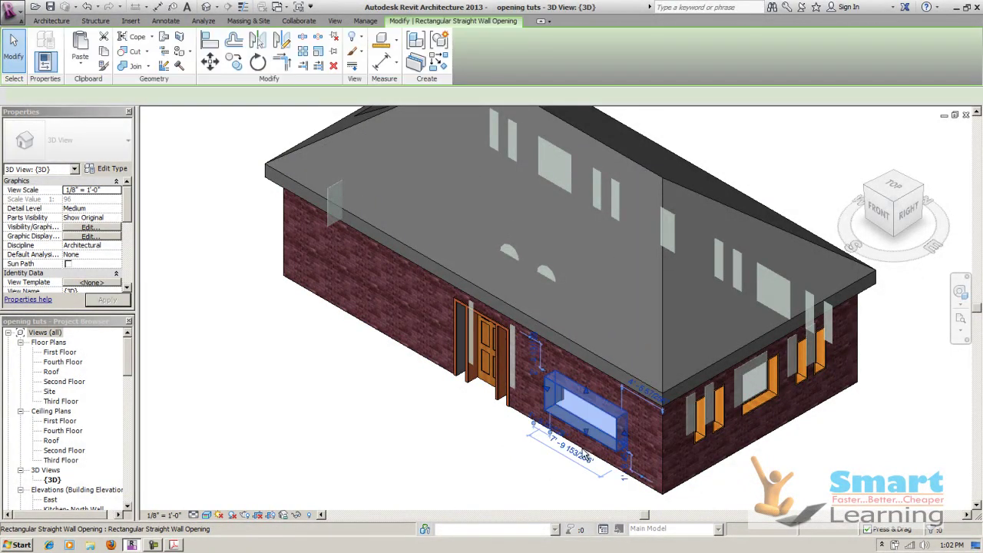
pyautogui.click(567, 446)
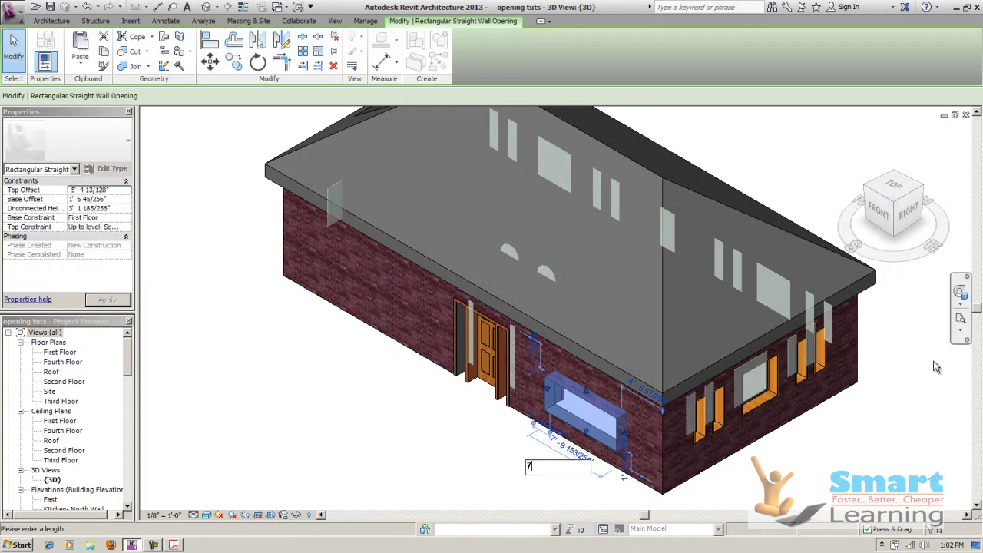
pyautogui.write('7')
pyautogui.press('Return')
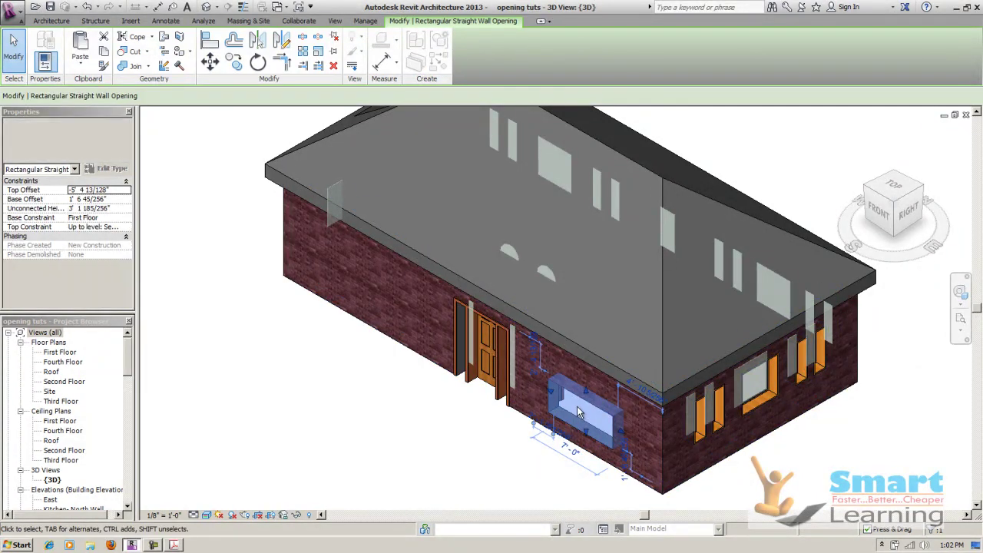
# Examine the front wall opening and its position dimensions up close, leaving the values as they are, and deselect it.
pyautogui.scroll(5, 609, 447)
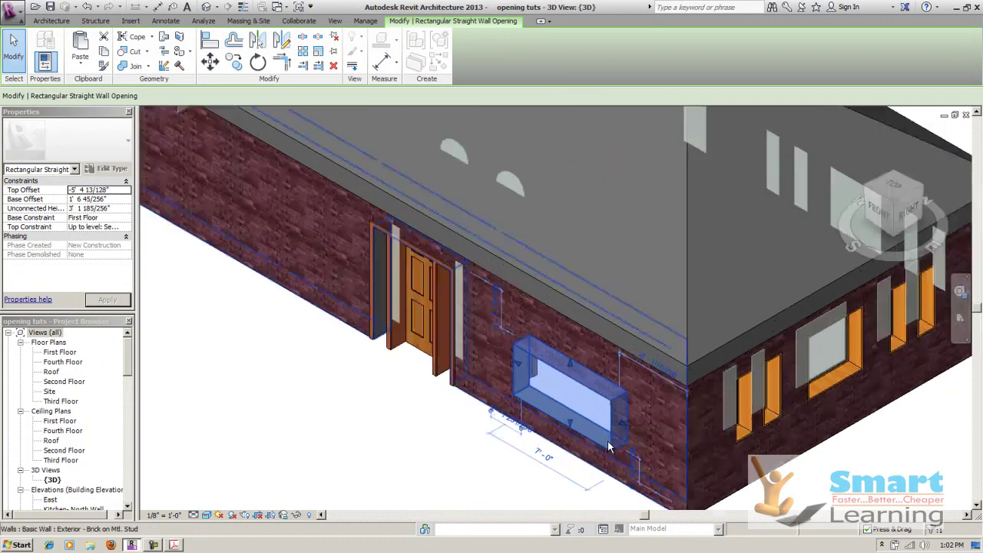
pyautogui.moveTo(609, 442); pyautogui.dragTo(609, 356, button='middle')
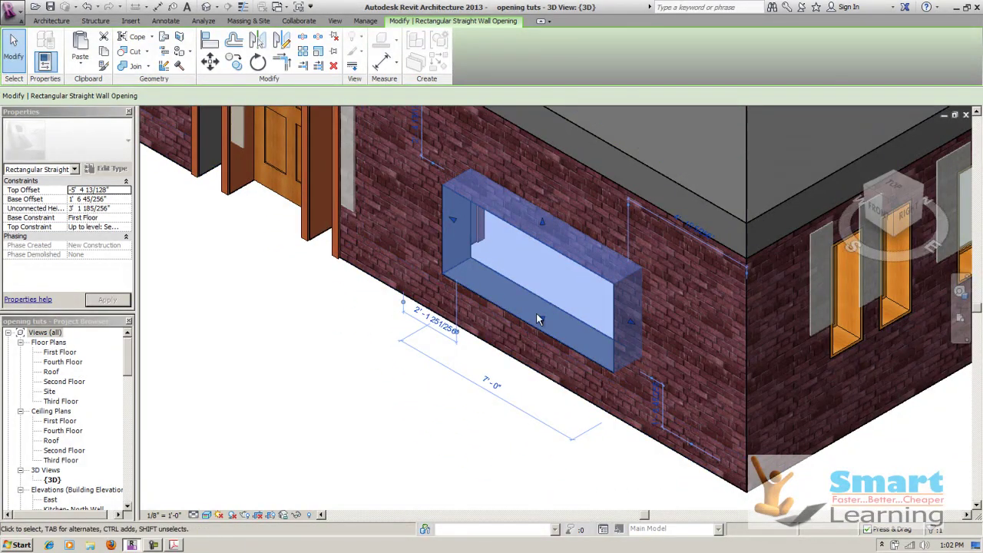
pyautogui.scroll(-1, 536, 313)
pyautogui.moveTo(482, 392); pyautogui.dragTo(476, 416, button='middle')
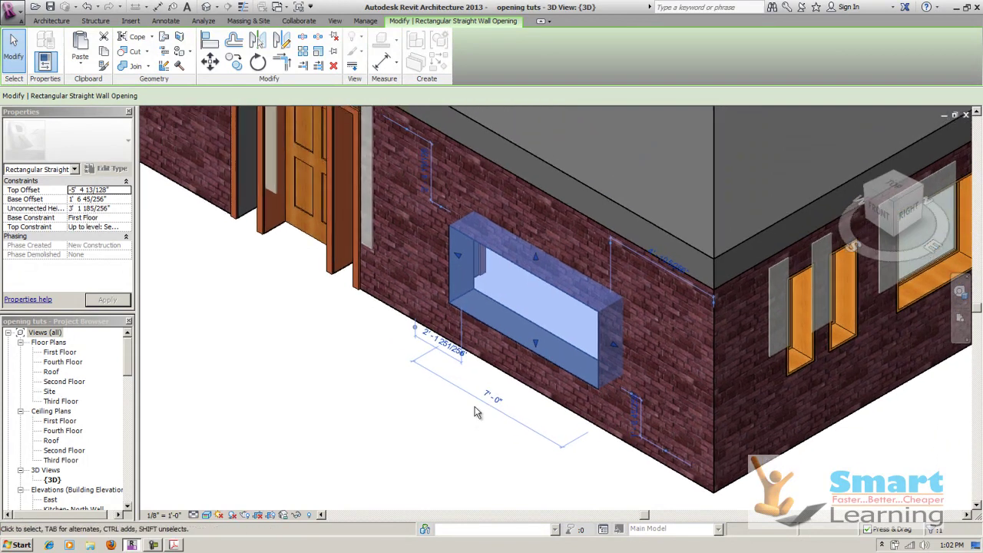
pyautogui.click(441, 350)
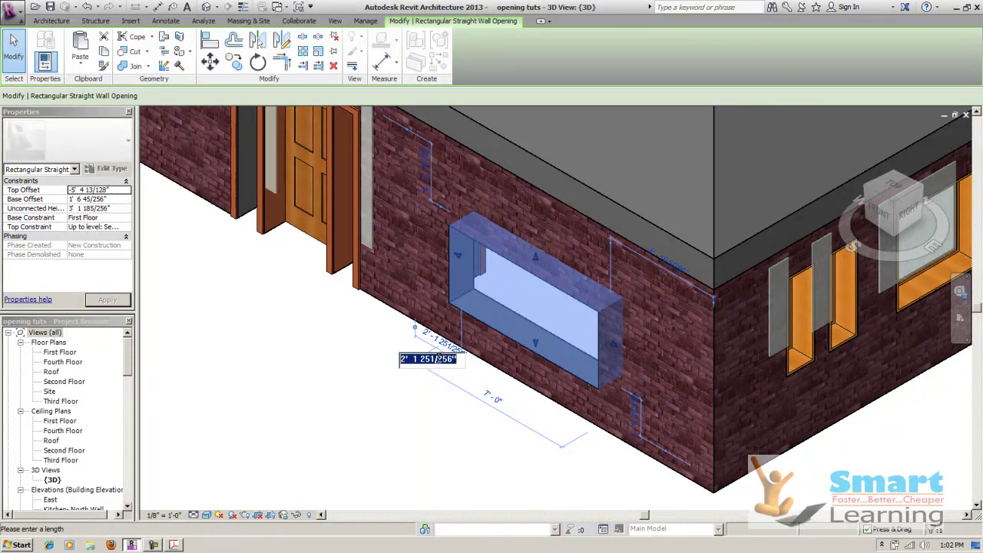
pyautogui.click(405, 397)
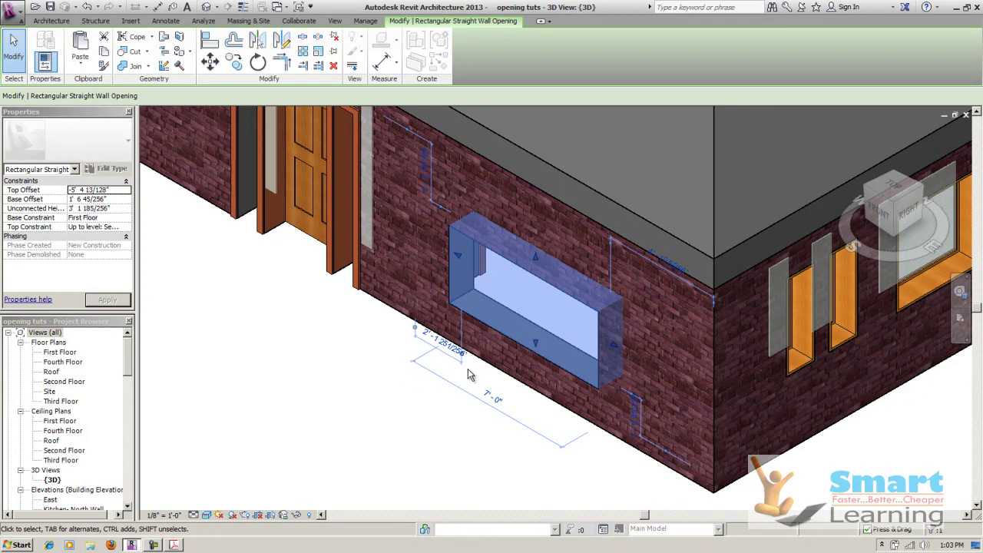
pyautogui.scroll(-1, 468, 369)
pyautogui.click(410, 373)
pyautogui.scroll(-1, 490, 322)
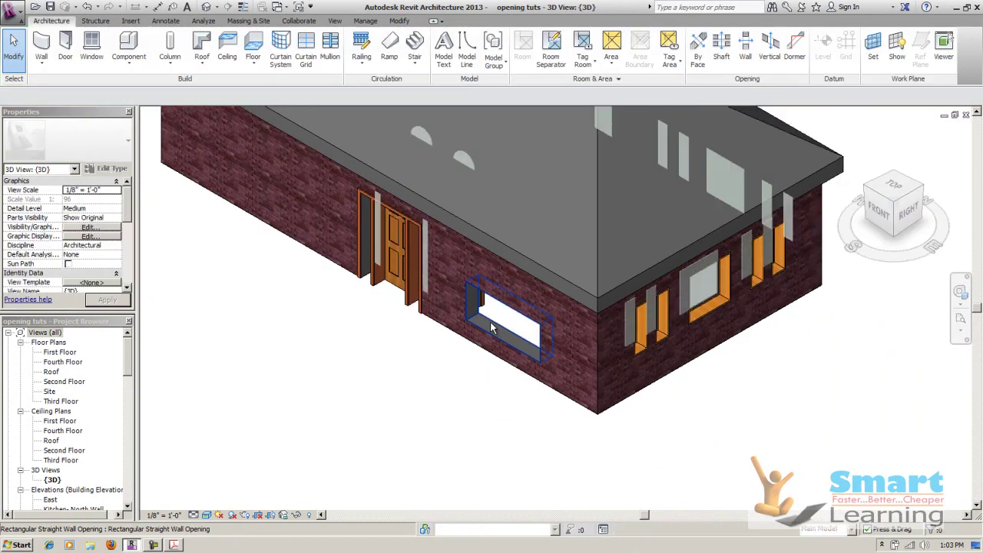
# Start a vertical opening on the hip roof and, from the top view, sketch a rectangle about 16' by 12' 6" across the front eave.
pyautogui.scroll(-1, 540, 313)
pyautogui.moveTo(755, 391); pyautogui.dragTo(720, 442, button='middle')
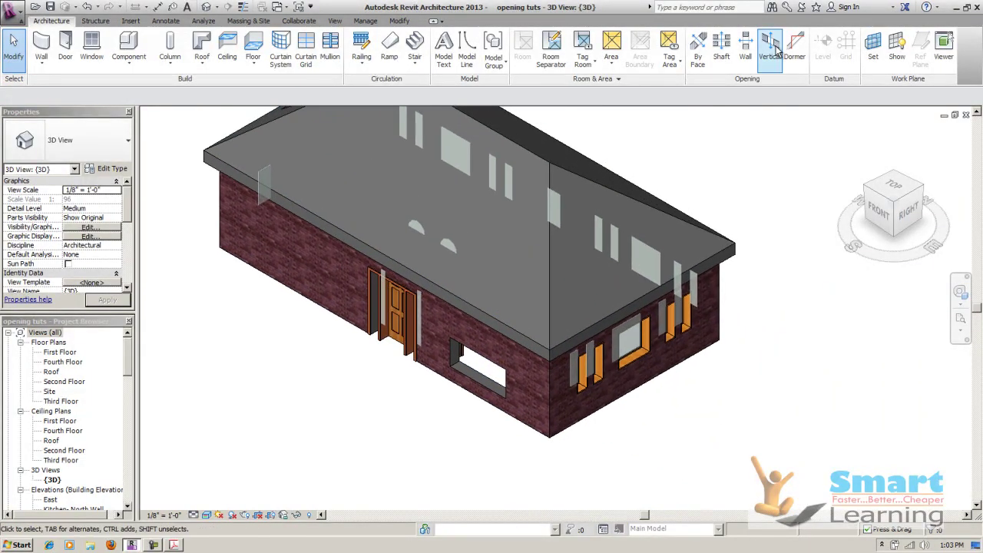
pyautogui.moveTo(580, 297); pyautogui.dragTo(612, 347, button='middle')
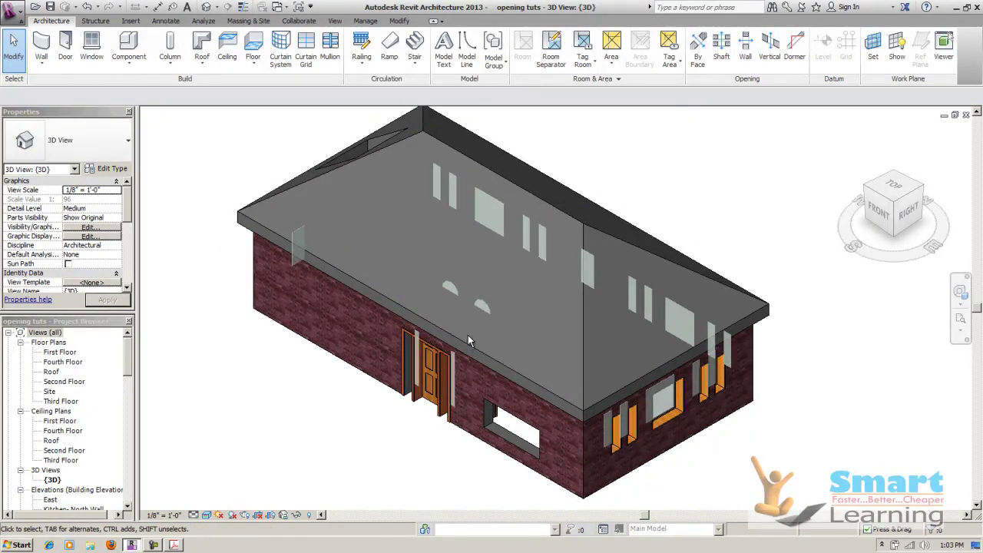
pyautogui.click(769, 50)
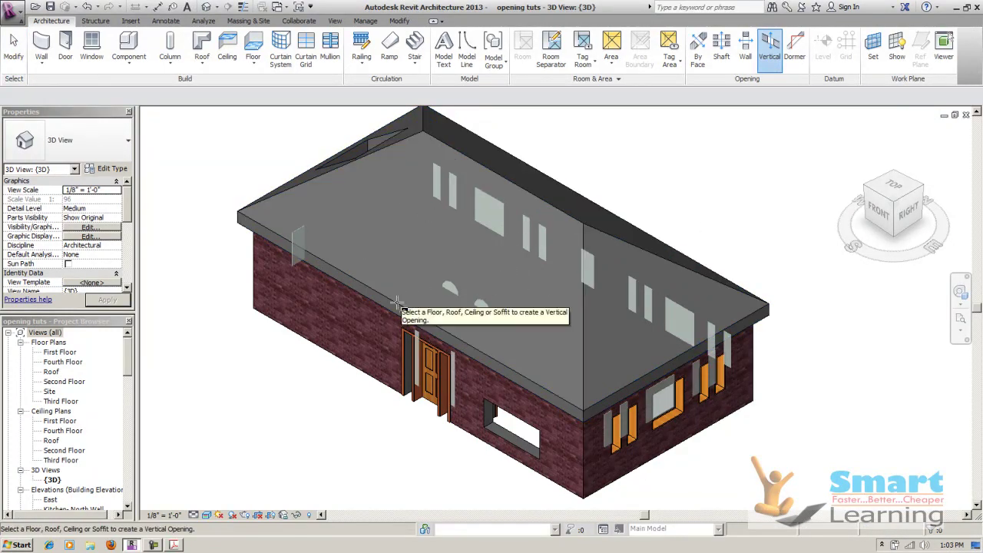
pyautogui.click(533, 274)
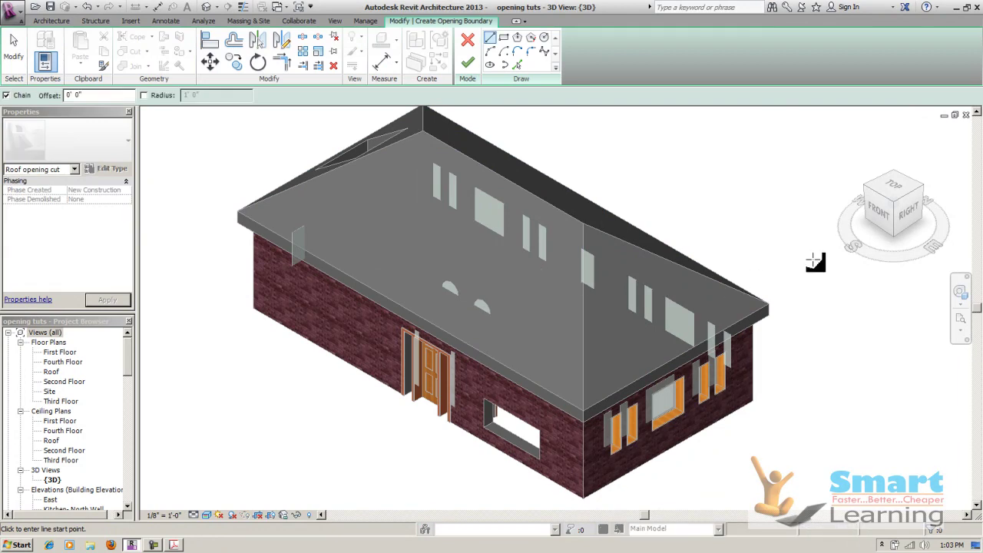
pyautogui.moveTo(891, 184); pyautogui.dragTo(899, 192)
pyautogui.click(895, 190)
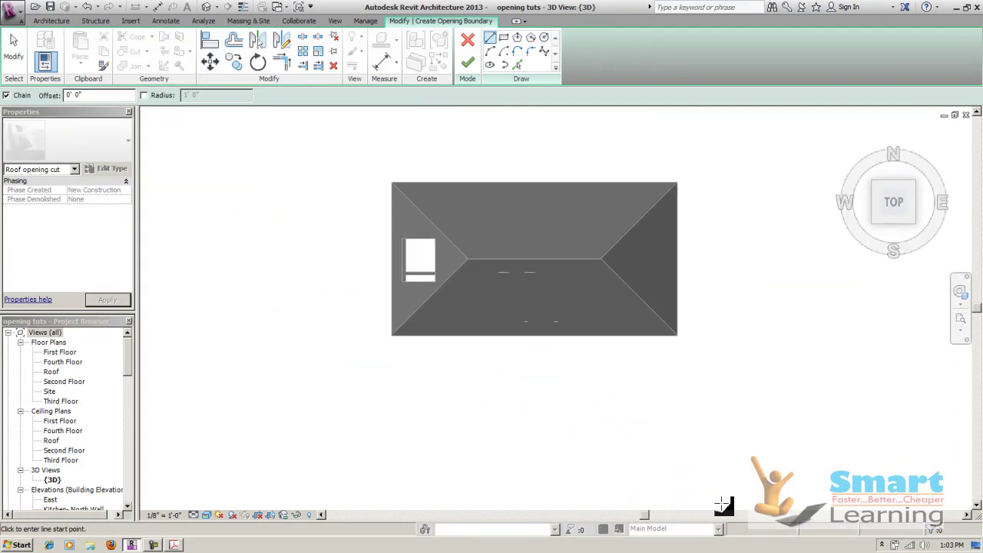
pyautogui.click(504, 38)
pyautogui.click(510, 335)
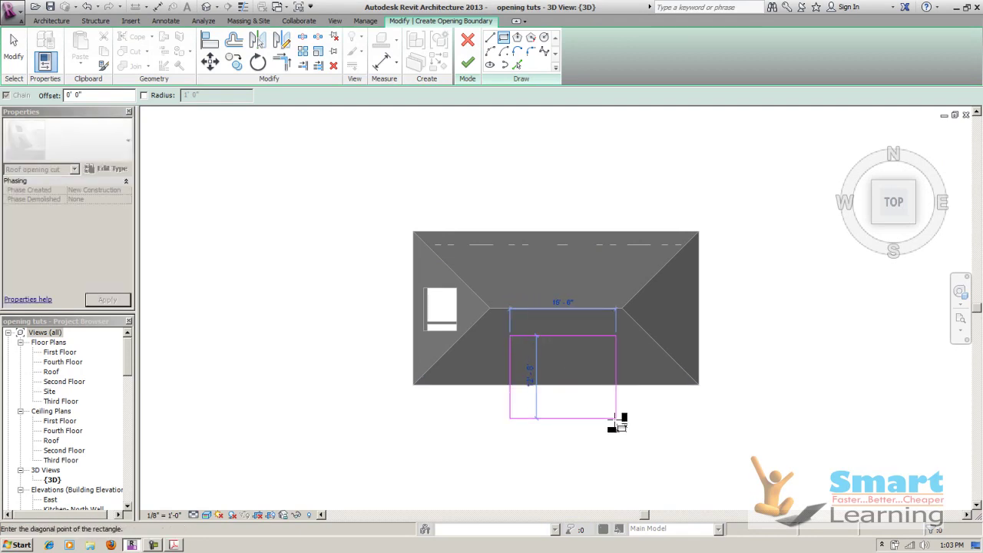
pyautogui.click(616, 418)
pyautogui.press('Escape')
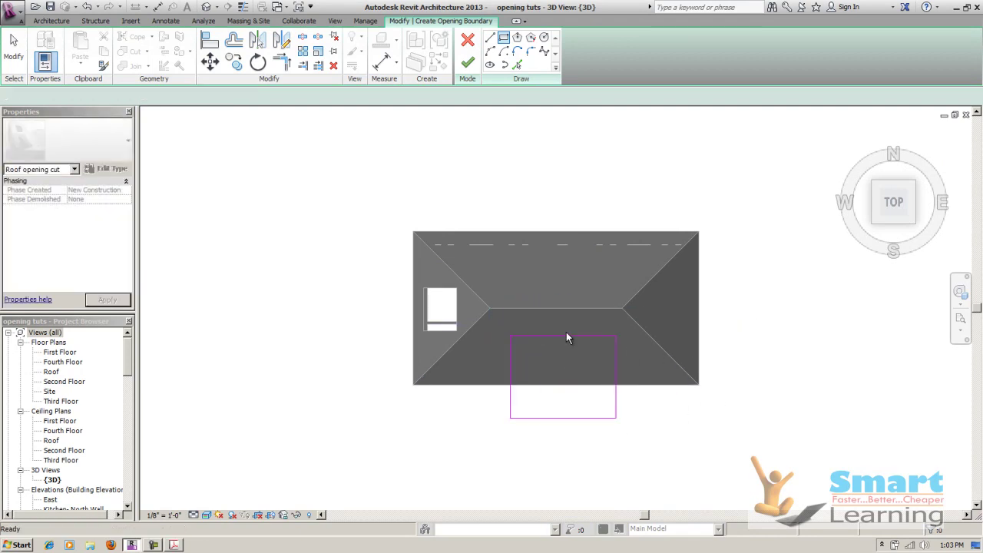
# Add an arc of about 8' 7" radius between the rectangle's two side lines, bulging past its upper edge toward the ridge.
pyautogui.scroll(3, 566, 338)
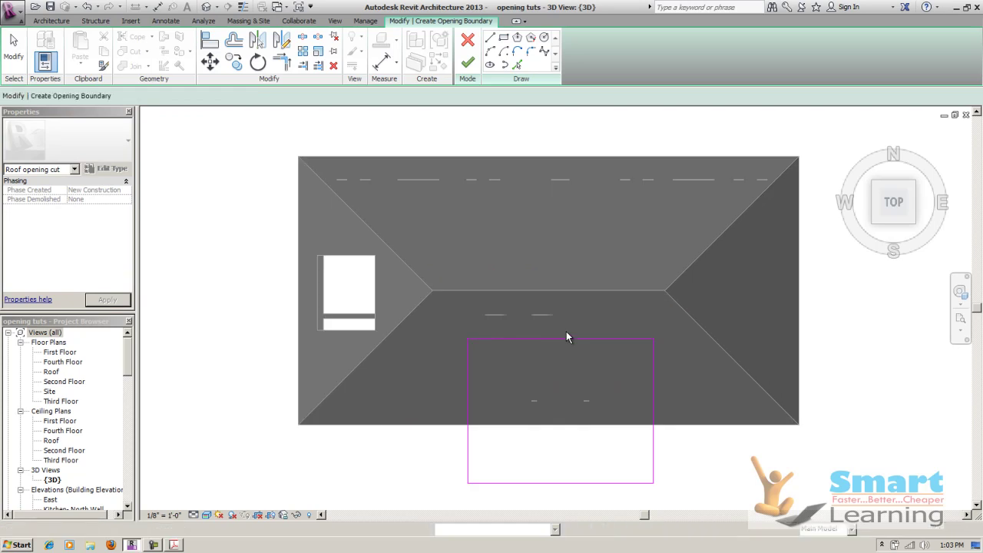
pyautogui.click(490, 51)
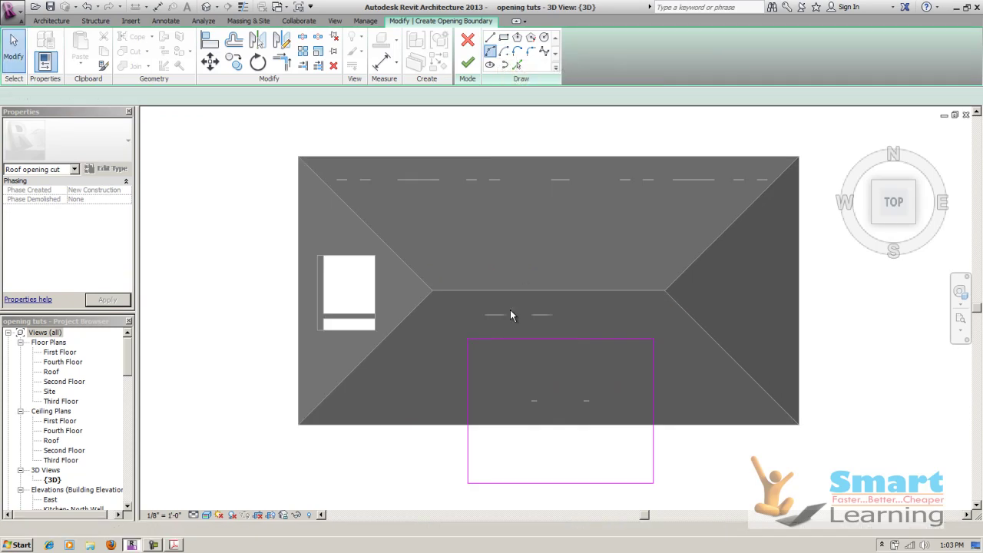
pyautogui.click(470, 366)
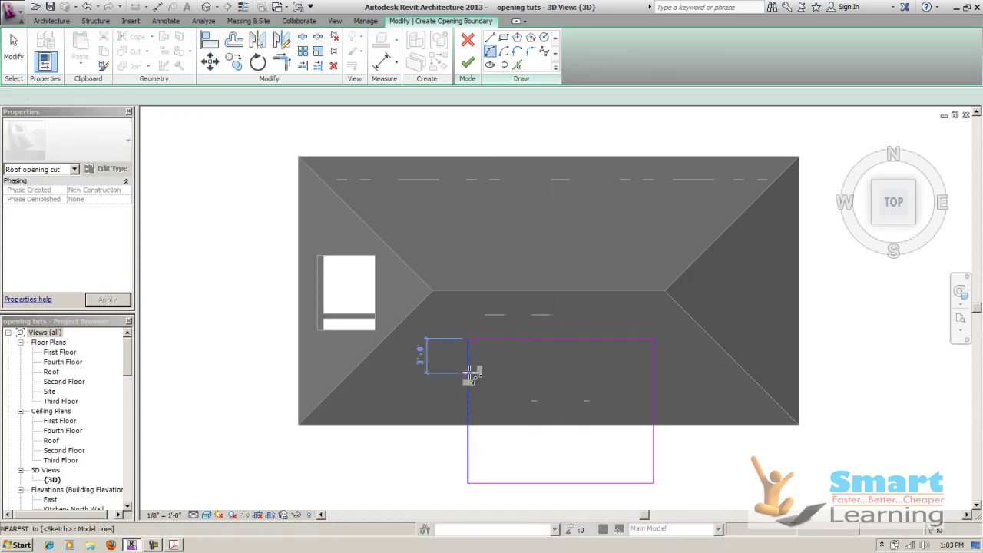
pyautogui.click(650, 374)
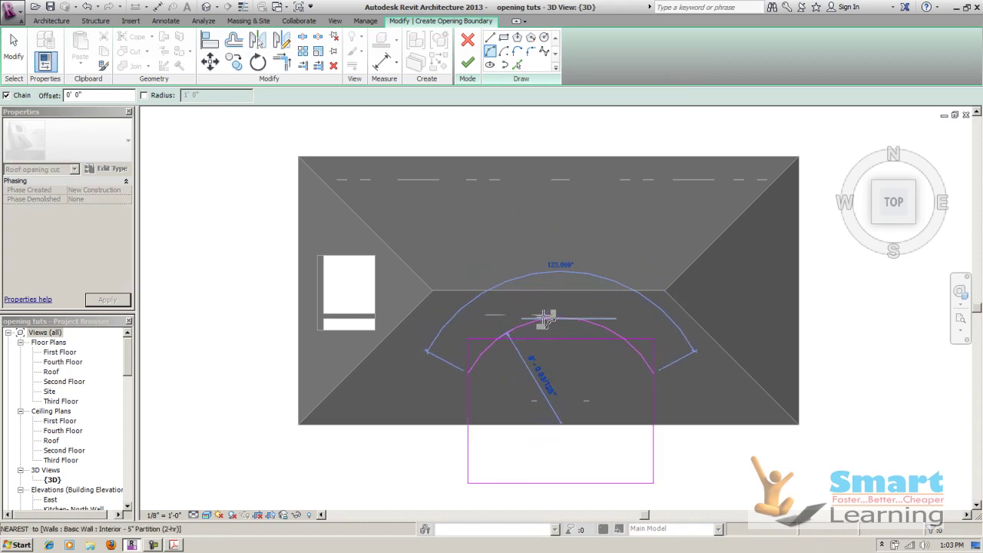
pyautogui.click(542, 315)
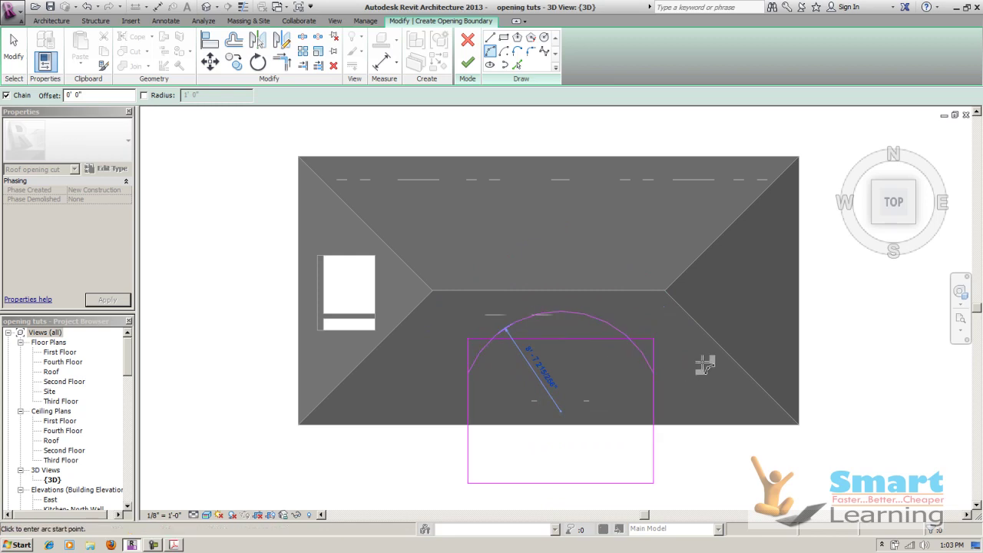
pyautogui.press('Escape')
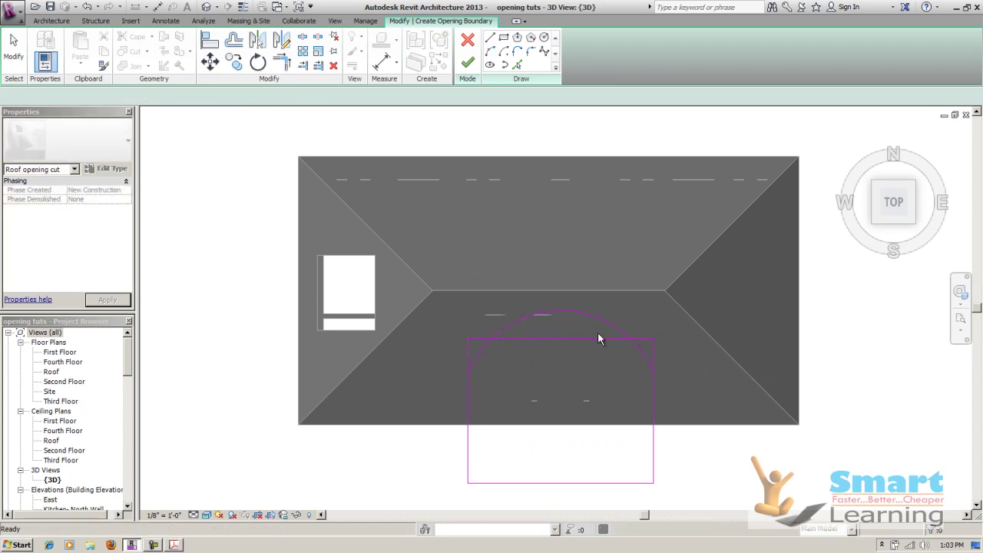
# Delete the rectangle's upper line inside the arc and trim both side lines to the arc's ends to close the boundary.
pyautogui.click(595, 339)
pyautogui.press('Delete')
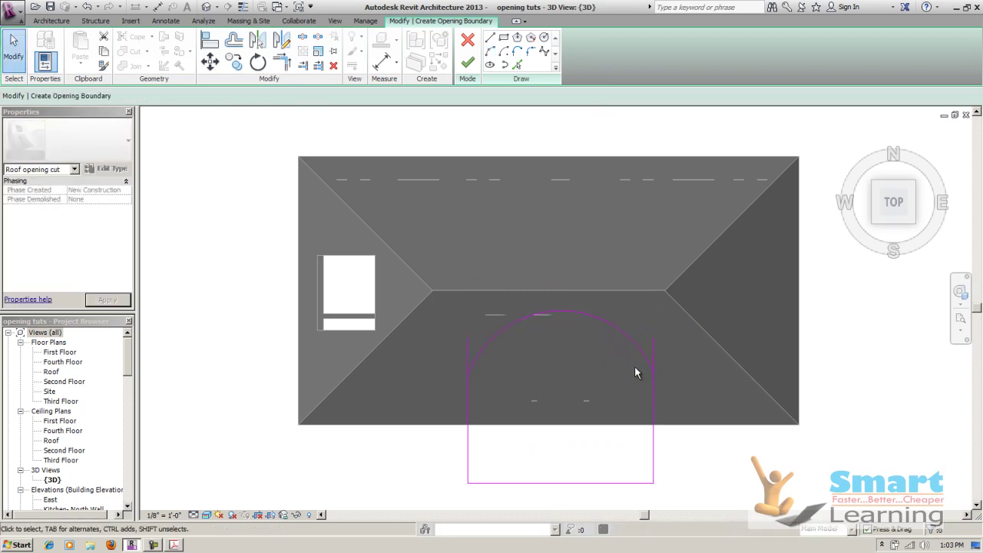
pyautogui.click(285, 63)
pyautogui.click(646, 358)
pyautogui.click(652, 389)
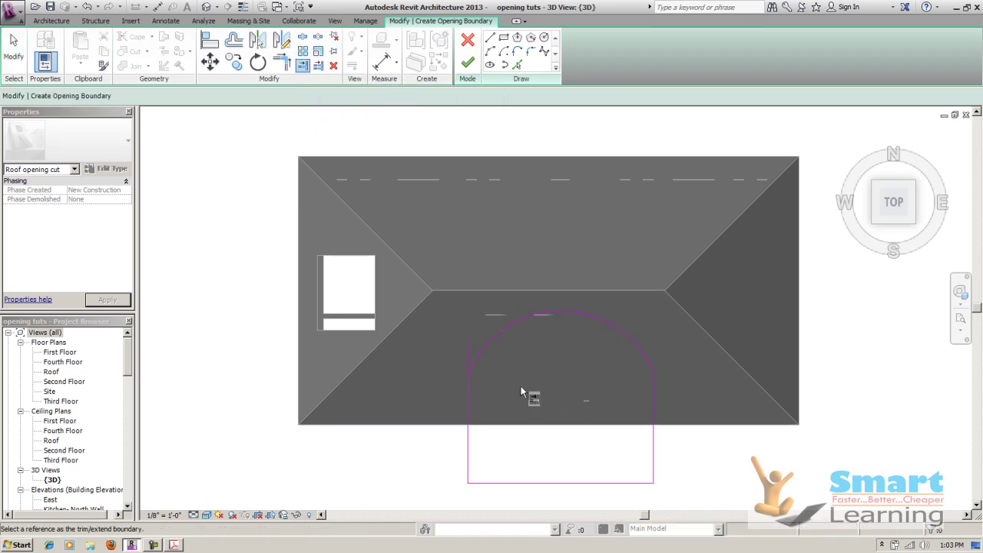
pyautogui.click(474, 367)
pyautogui.click(469, 387)
# Finish the vertical opening sketch and inspect the arched roof cut in 3D from several angles.
pyautogui.click(468, 62)
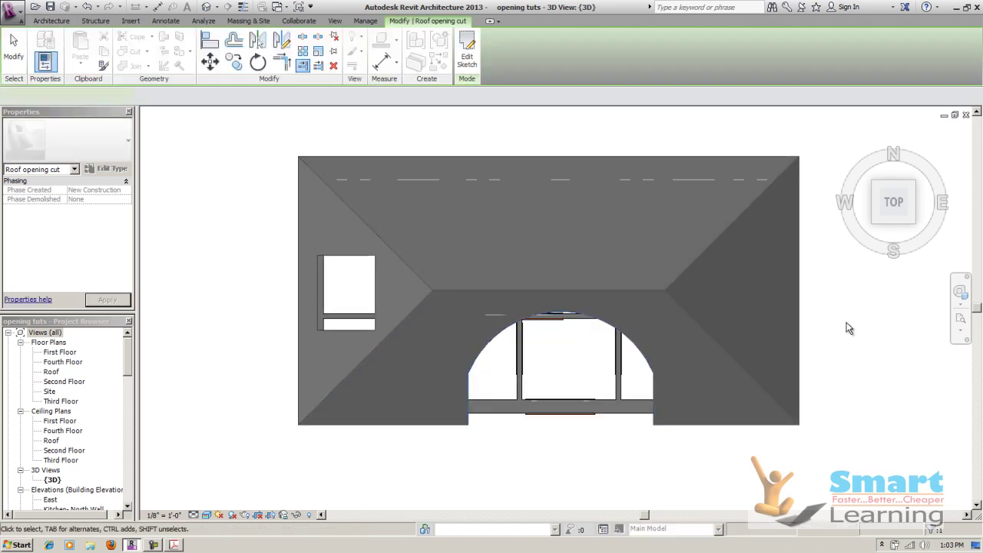
pyautogui.keyDown('shift'); pyautogui.moveTo(542, 400); pyautogui.dragTo(447, 122, button='middle'); pyautogui.keyUp('shift')
pyautogui.keyDown('shift'); pyautogui.moveTo(493, 444); pyautogui.dragTo(498, 470, button='middle'); pyautogui.keyUp('shift')
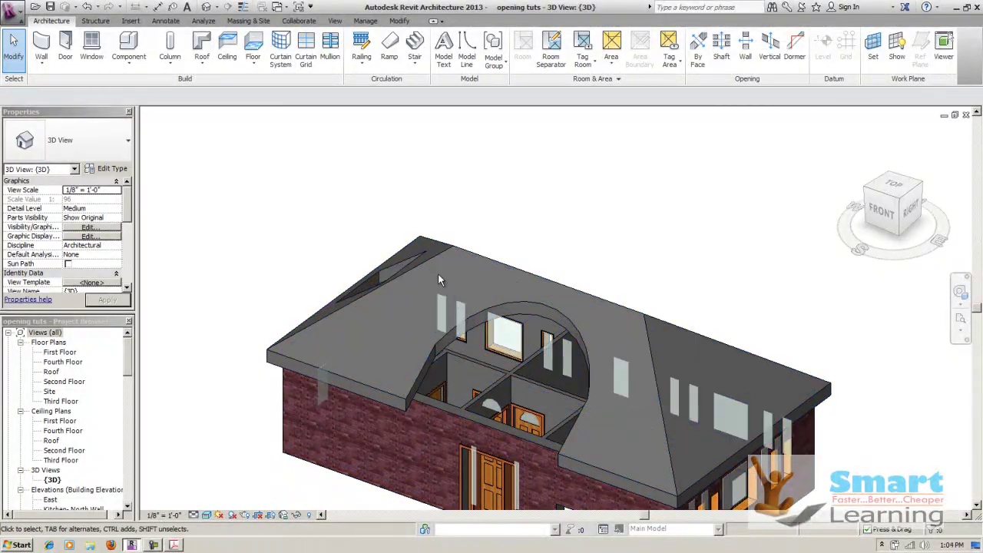
pyautogui.keyDown('shift'); pyautogui.moveTo(621, 292); pyautogui.dragTo(541, 232, button='middle'); pyautogui.keyUp('shift')
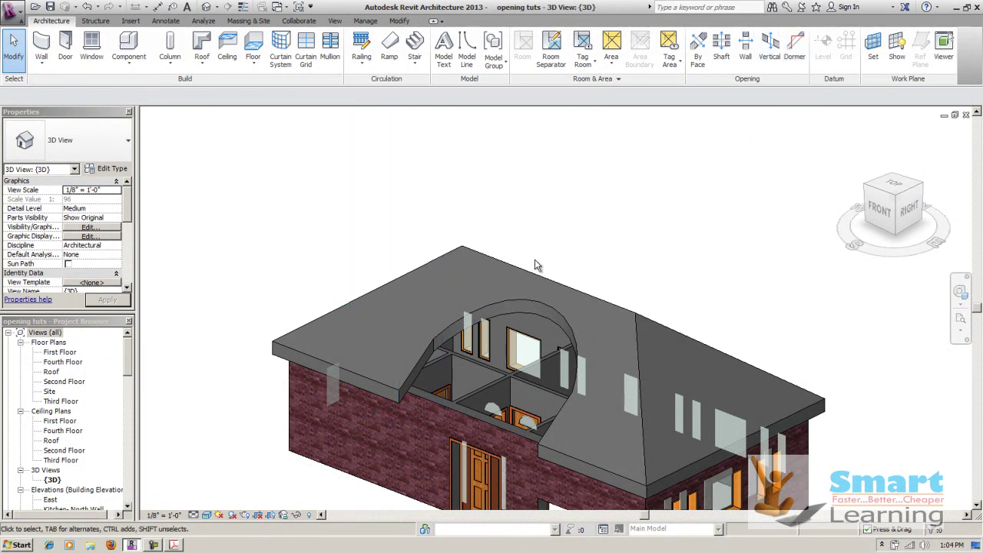
pyautogui.scroll(-1, 555, 251)
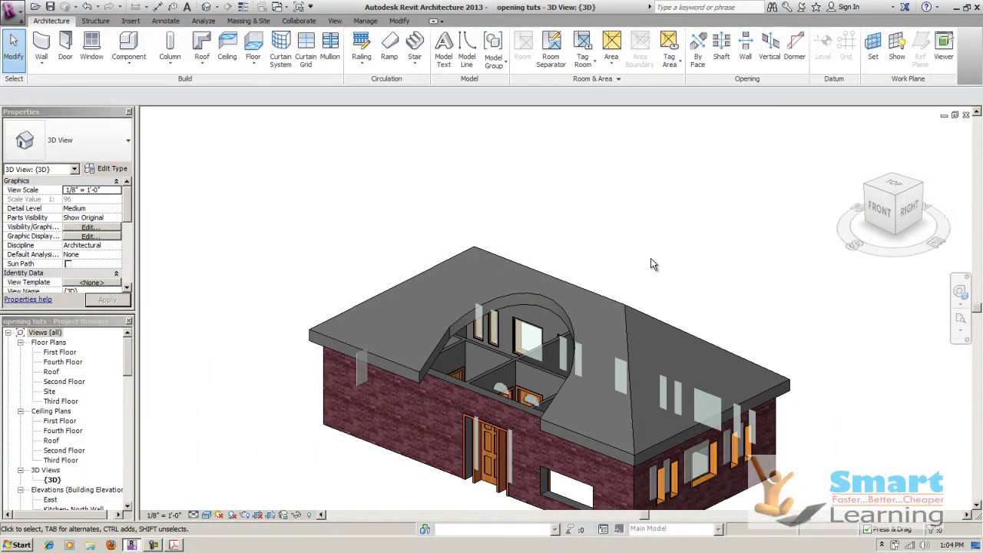